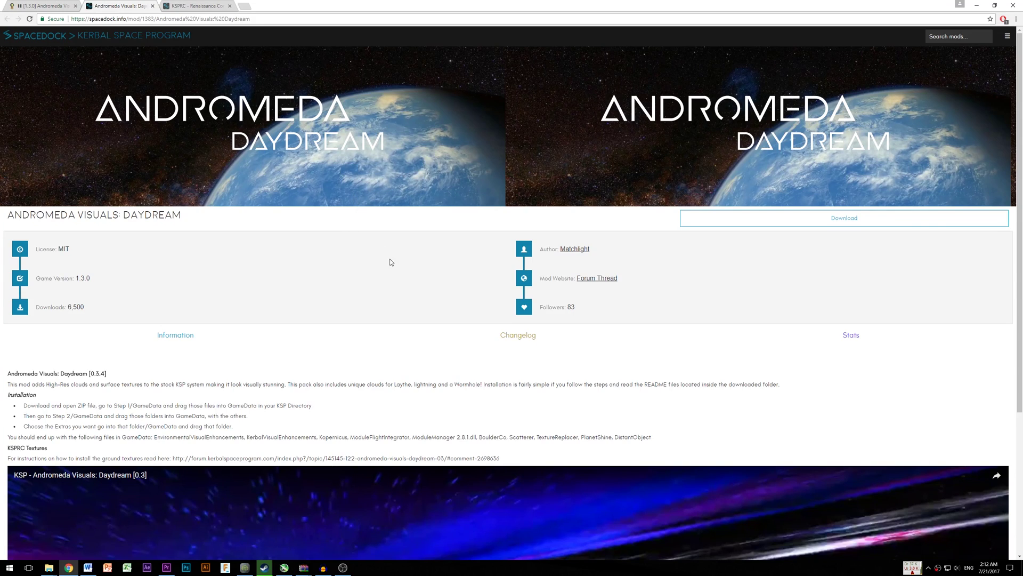
Review the Andromeda Visuals: Daydream mod page and examine the latest version in its changelog.
{"action": "scroll", "coordinate": [392, 264], "scroll_direction": "down", "scroll_amount": 4}
{"action": "scroll", "coordinate": [394, 267], "scroll_direction": "up", "scroll_amount": 5}
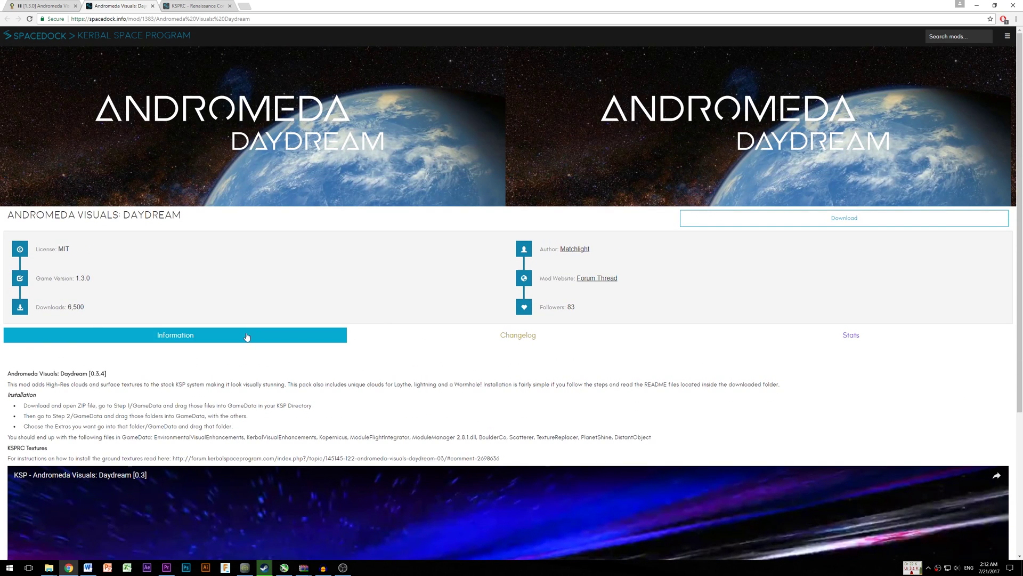
{"action": "left_click", "coordinate": [502, 335]}
{"action": "scroll", "coordinate": [285, 363], "scroll_direction": "down", "scroll_amount": 1}
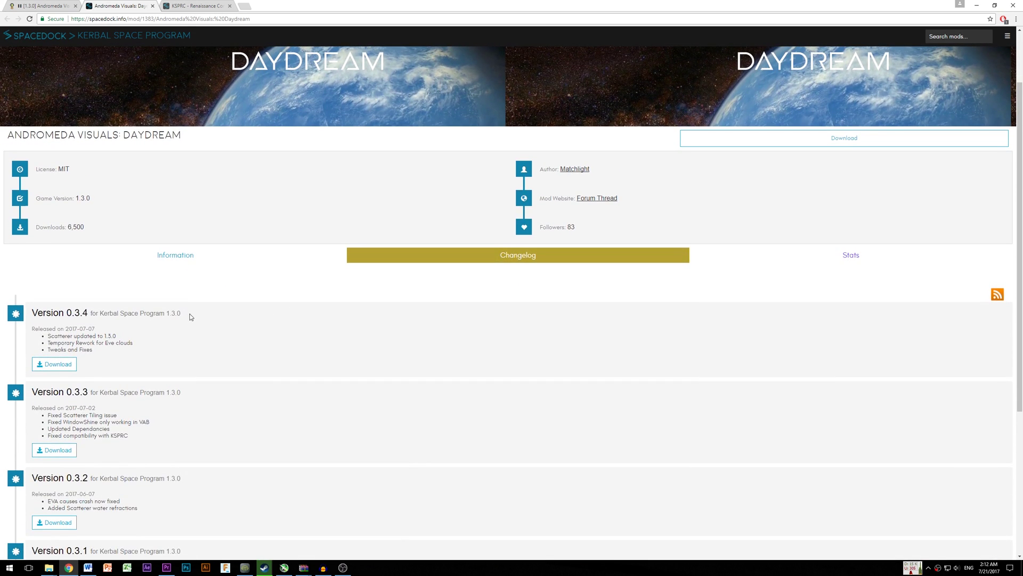
{"action": "left_click_drag", "start_coordinate": [190, 315], "coordinate": [59, 313]}
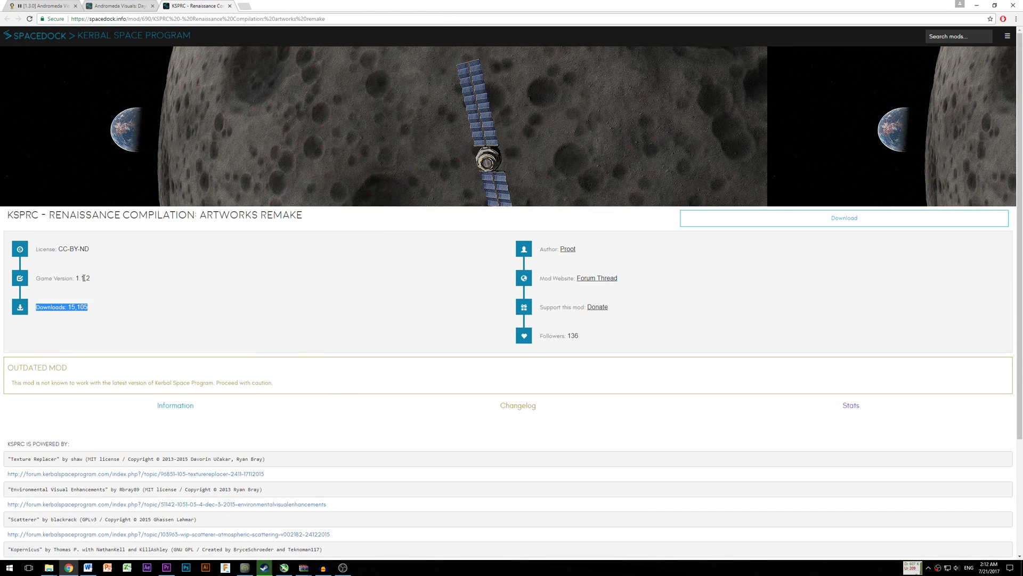
Try to download the KSPRC - Renaissance Compilation: Artworks Remake archive from its SpaceDock page.
{"action": "scroll", "coordinate": [354, 326], "scroll_direction": "down", "scroll_amount": 2}
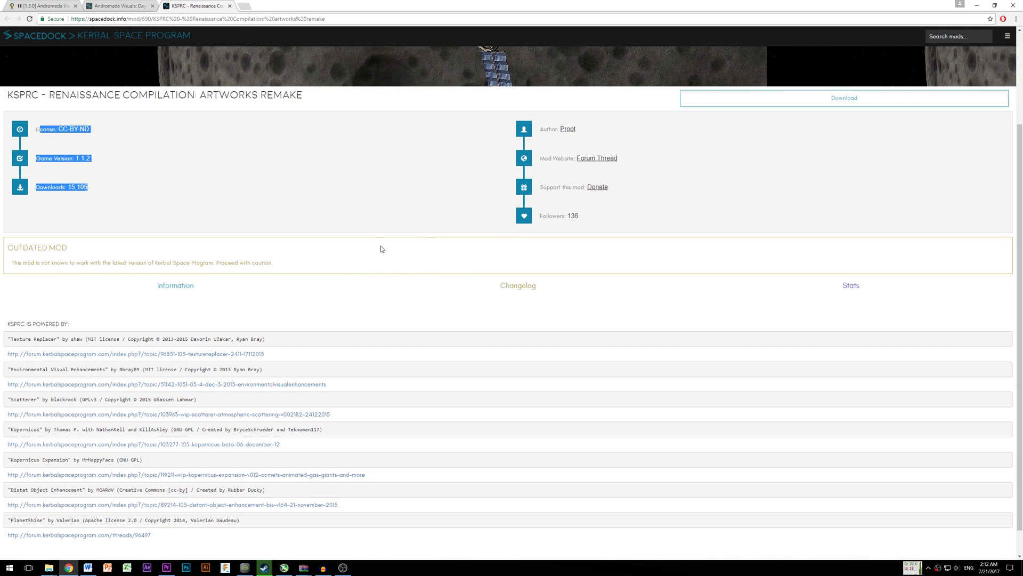
{"action": "left_click", "coordinate": [772, 99]}
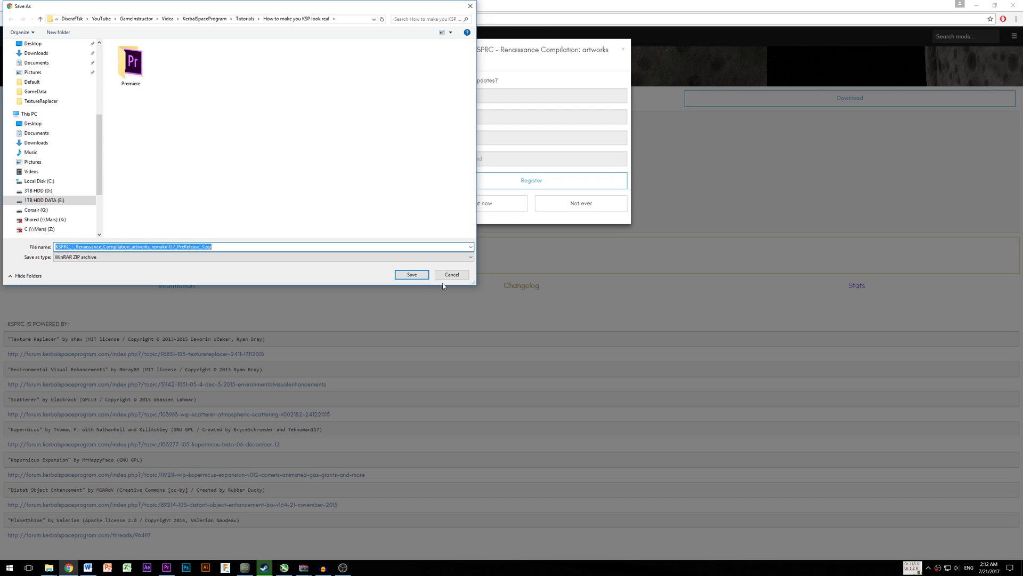
{"action": "left_click", "coordinate": [448, 272]}
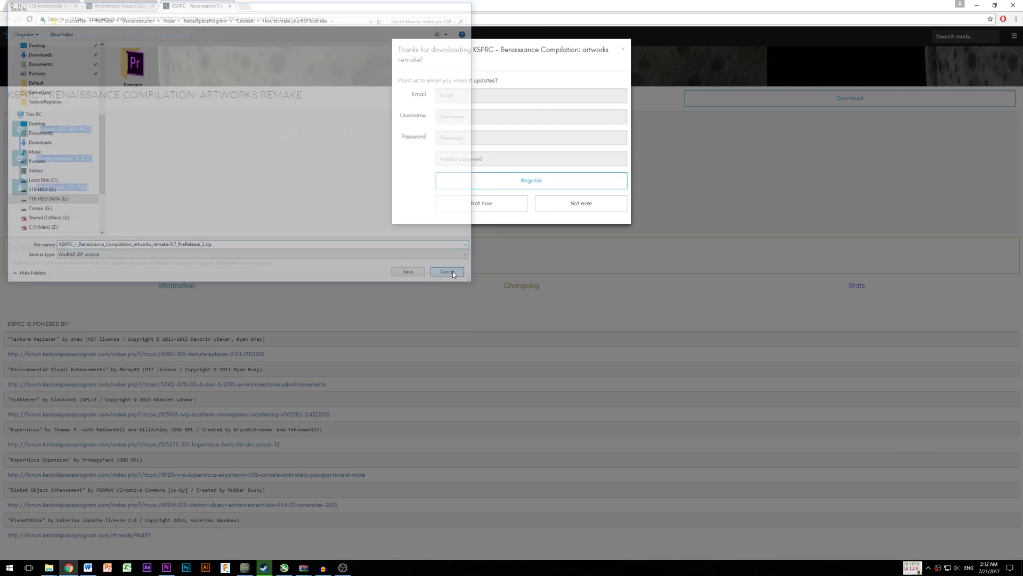
{"action": "left_click", "coordinate": [420, 286]}
{"action": "scroll", "coordinate": [420, 286], "scroll_direction": "up", "scroll_amount": 2}
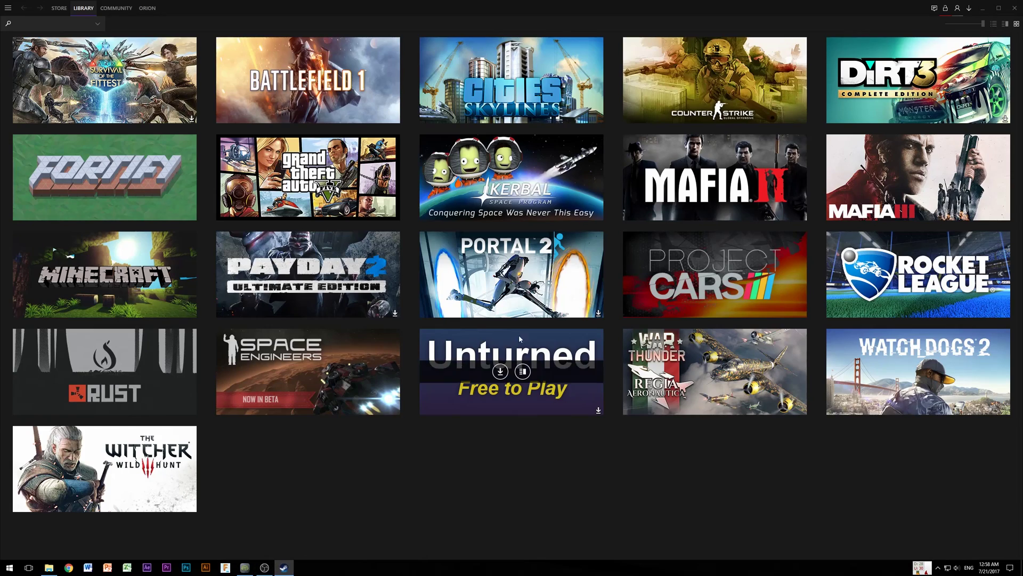
Switch to the Steam library, browse Kerbal Space Program's local files and open its GameData folder.
{"action": "right_click", "coordinate": [555, 181]}
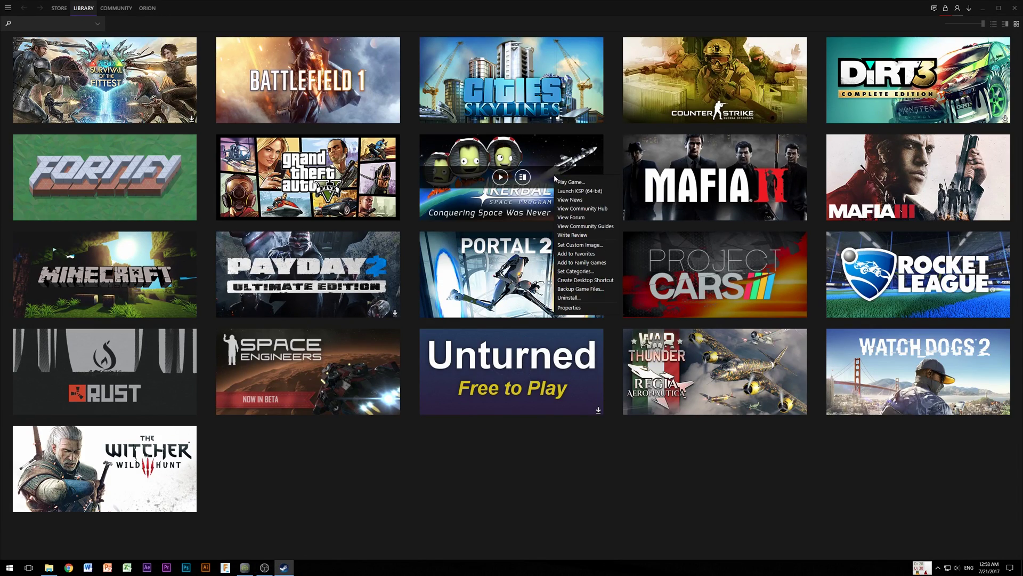
{"action": "left_click", "coordinate": [567, 308]}
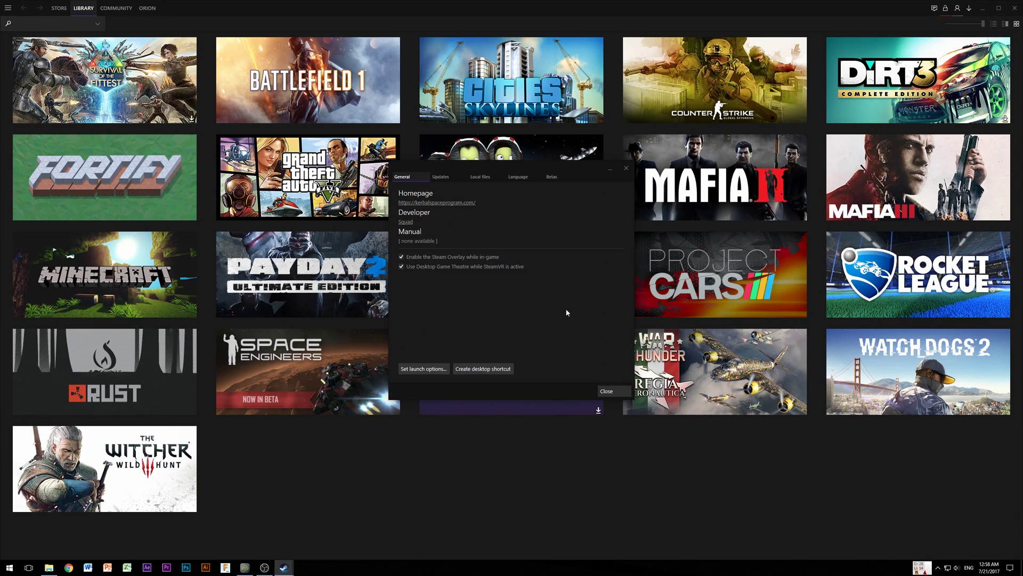
{"action": "left_click", "coordinate": [480, 178]}
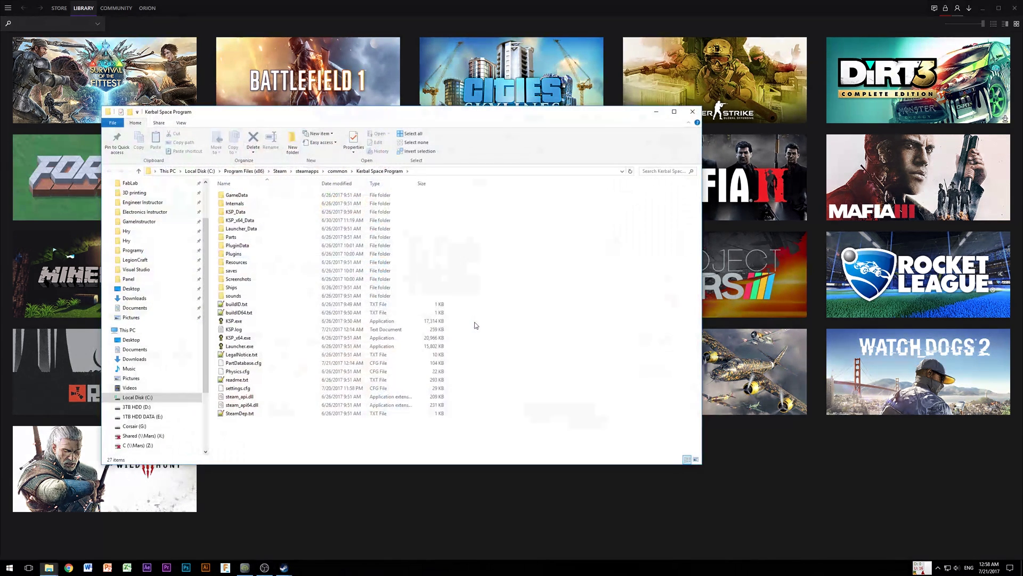
{"action": "left_click_drag", "start_coordinate": [344, 122], "coordinate": [469, 109]}
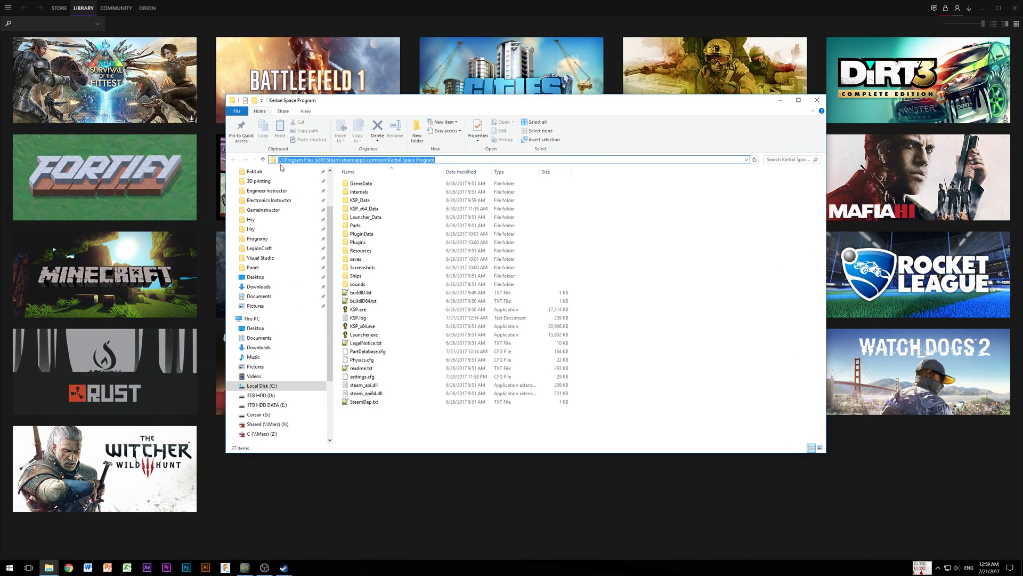
{"action": "double_click", "coordinate": [355, 185]}
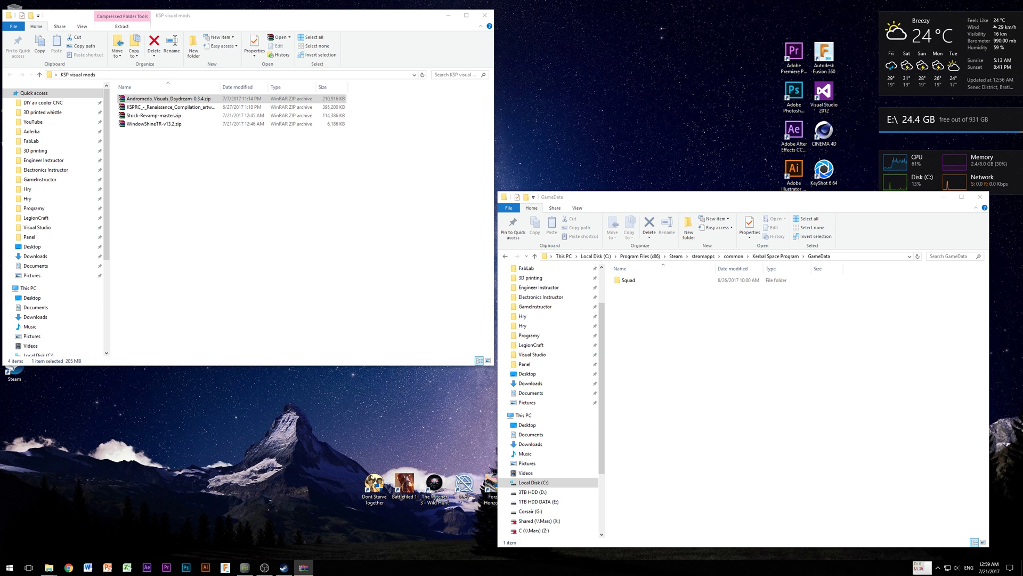
Extract everything in Step 1/GameData of Andromeda_Visuals_Daydream-0.3.4.zip into the game's GameData folder.
{"action": "key", "text": "Return"}
{"action": "double_click", "coordinate": [124, 285]}
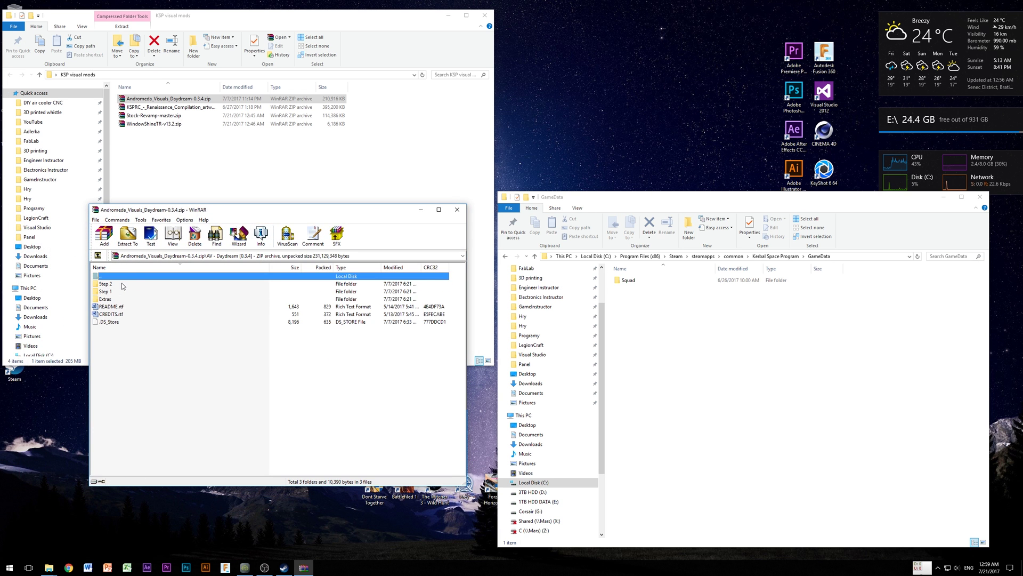
{"action": "double_click", "coordinate": [106, 291]}
{"action": "double_click", "coordinate": [111, 284]}
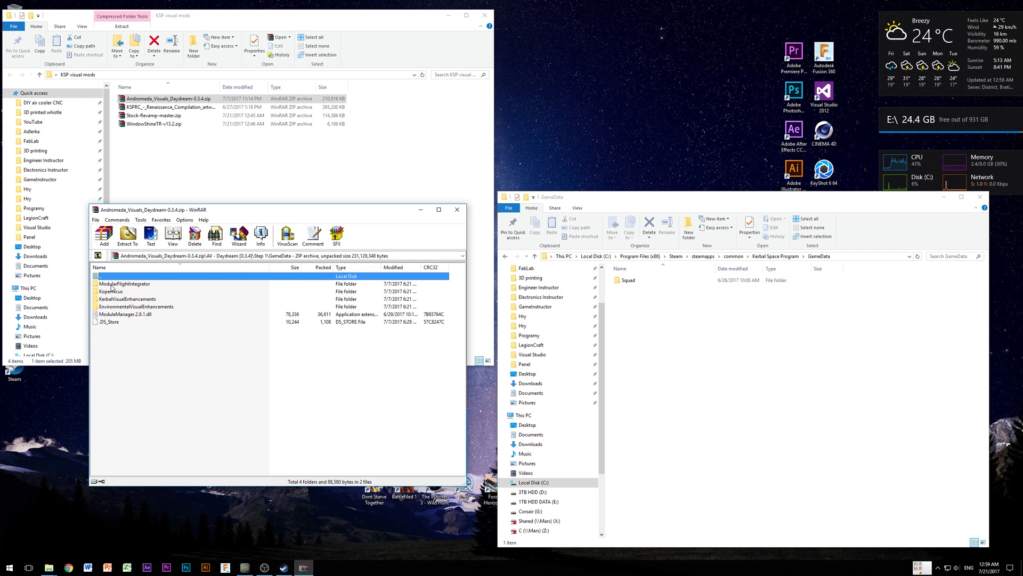
{"action": "left_click_drag", "start_coordinate": [108, 340], "coordinate": [106, 287]}
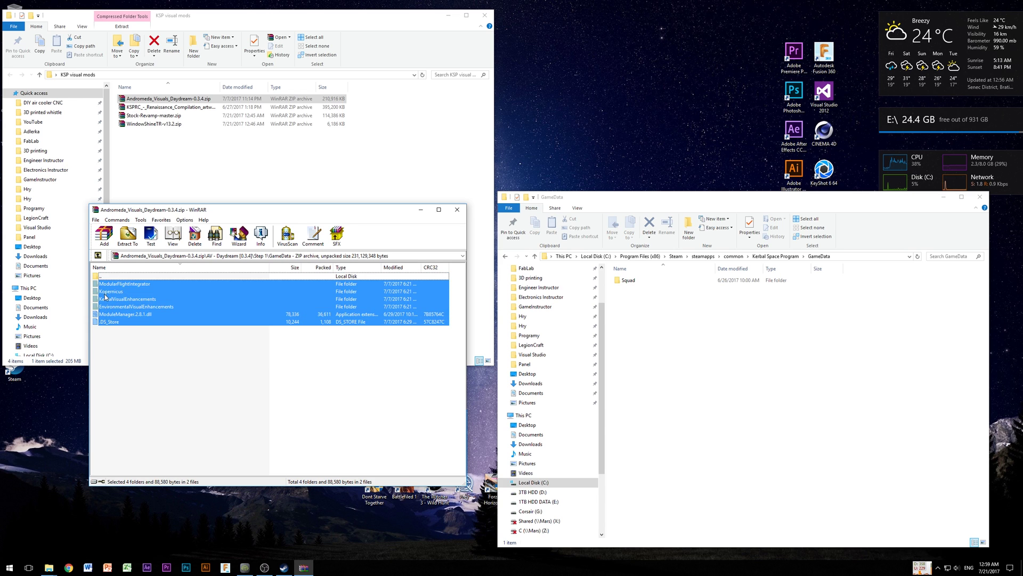
{"action": "left_click_drag", "start_coordinate": [672, 351], "coordinate": [669, 350]}
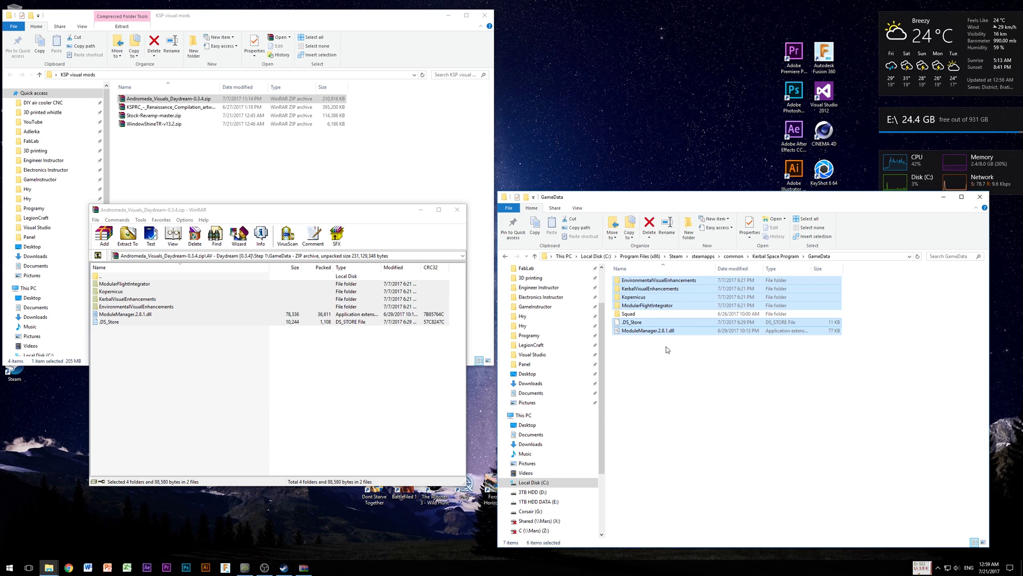
{"action": "left_click", "coordinate": [211, 347]}
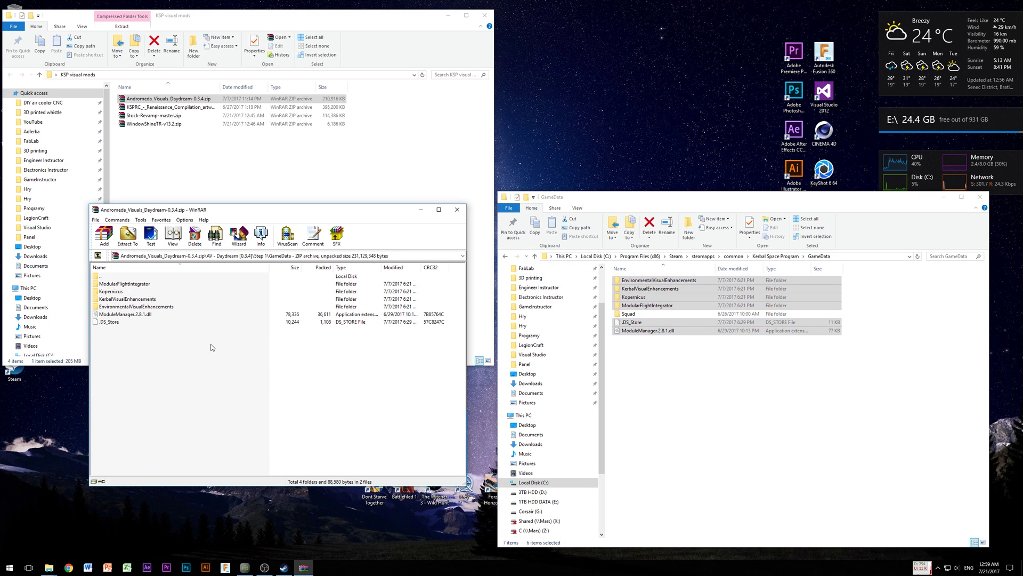
{"action": "left_click", "coordinate": [773, 399]}
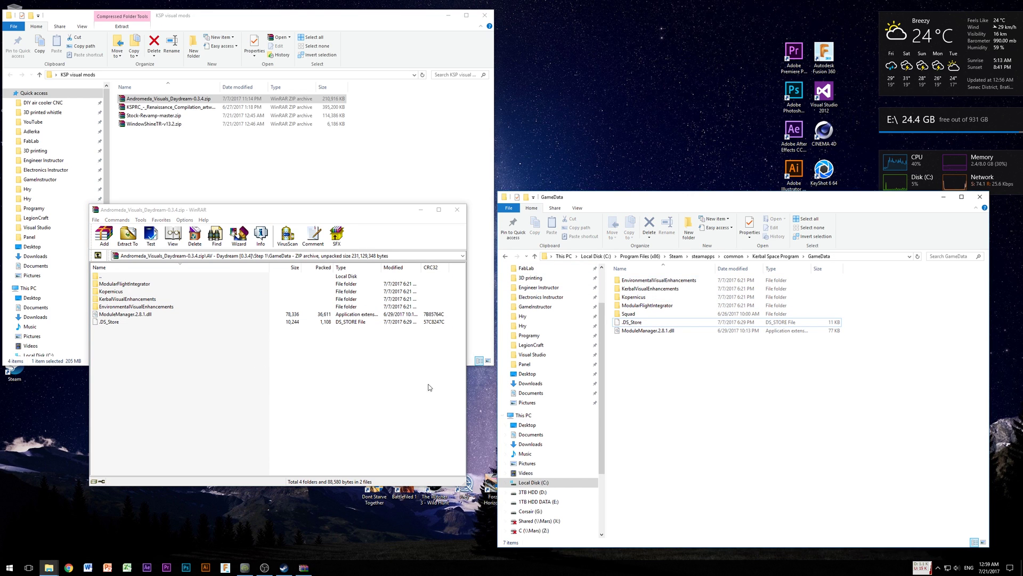
Extract the Step 2/GameData contents of the Andromeda archive into the game's GameData folder, replacing the existing .DS_Store file.
{"action": "double_click", "coordinate": [113, 279]}
{"action": "double_click", "coordinate": [113, 278]}
{"action": "double_click", "coordinate": [111, 290]}
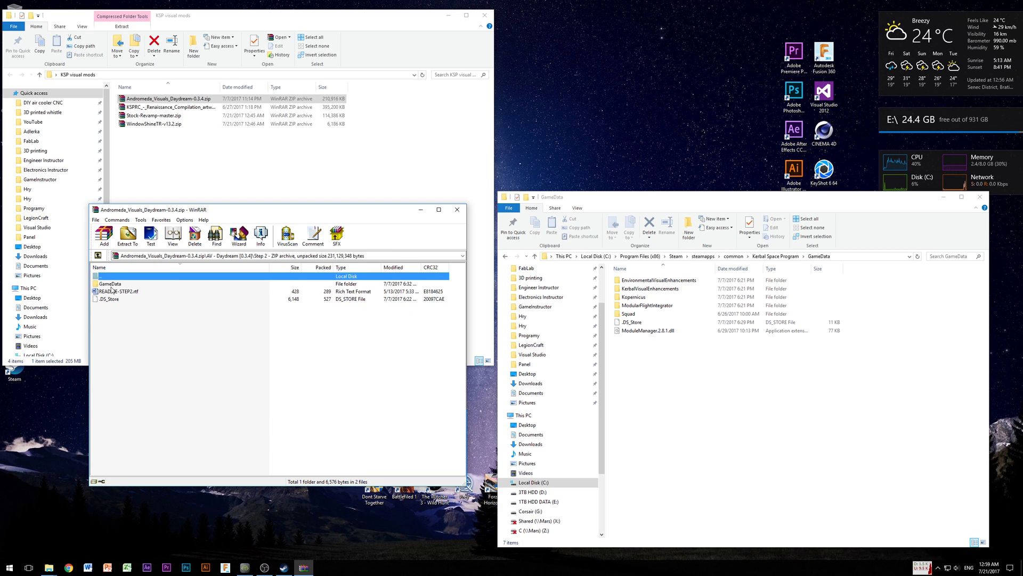
{"action": "double_click", "coordinate": [111, 284]}
{"action": "left_click_drag", "start_coordinate": [110, 318], "coordinate": [106, 289]}
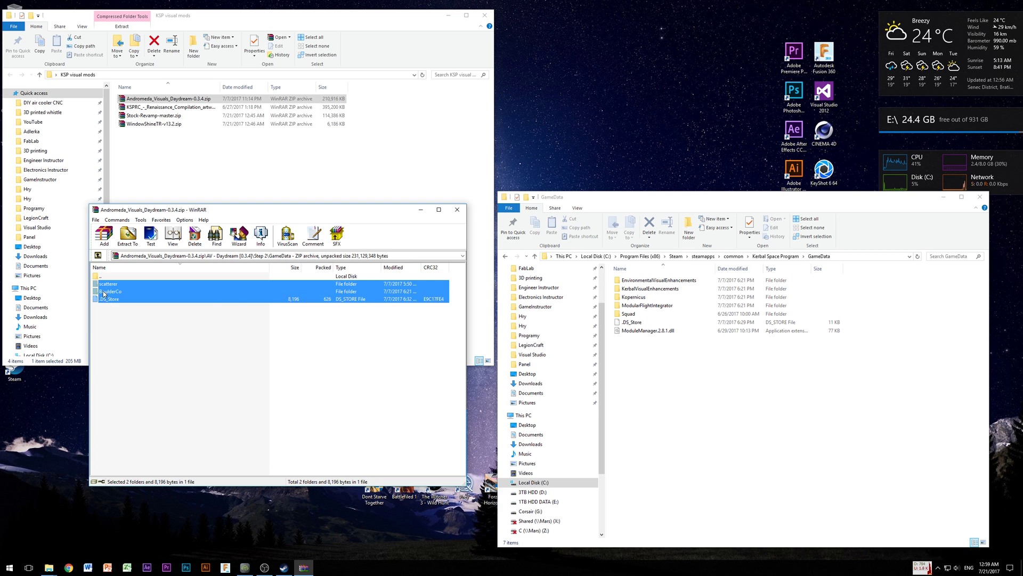
{"action": "left_click_drag", "start_coordinate": [653, 362], "coordinate": [692, 372]}
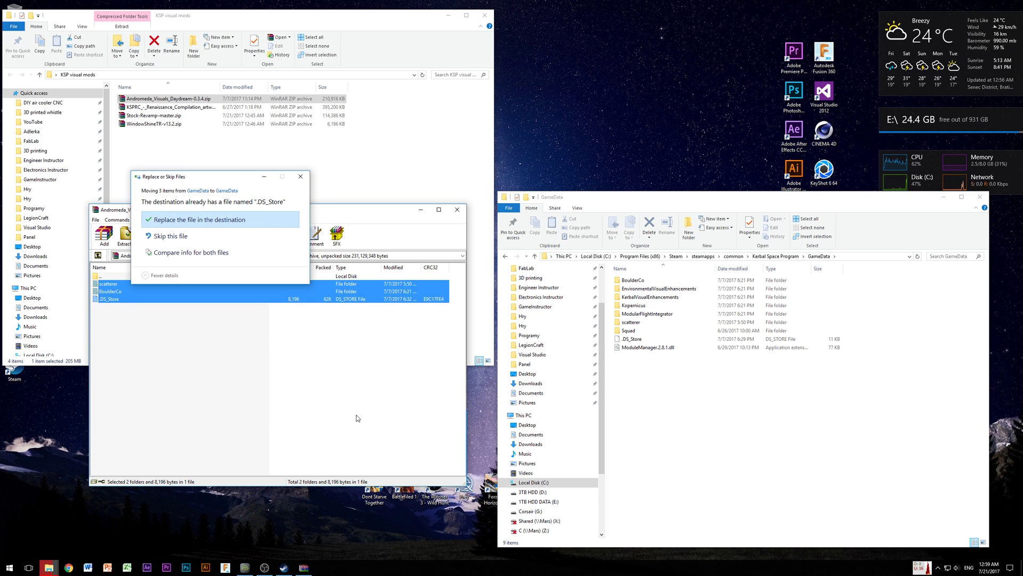
{"action": "left_click", "coordinate": [179, 220]}
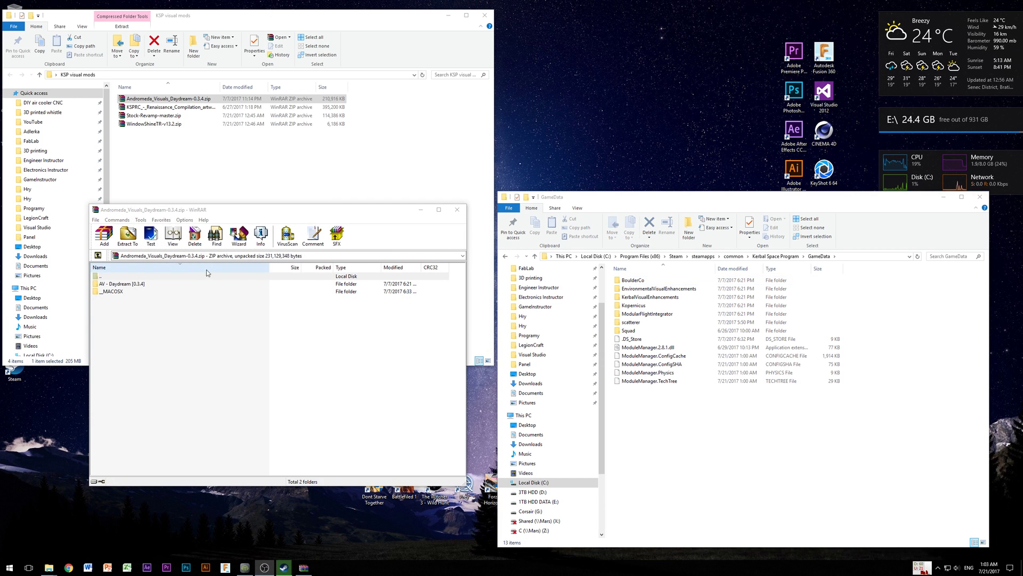
Extract the GameData contents of the Reflections & Skybox extra into the game's GameData folder, replacing the existing .DS_Store file.
{"action": "double_click", "coordinate": [138, 284]}
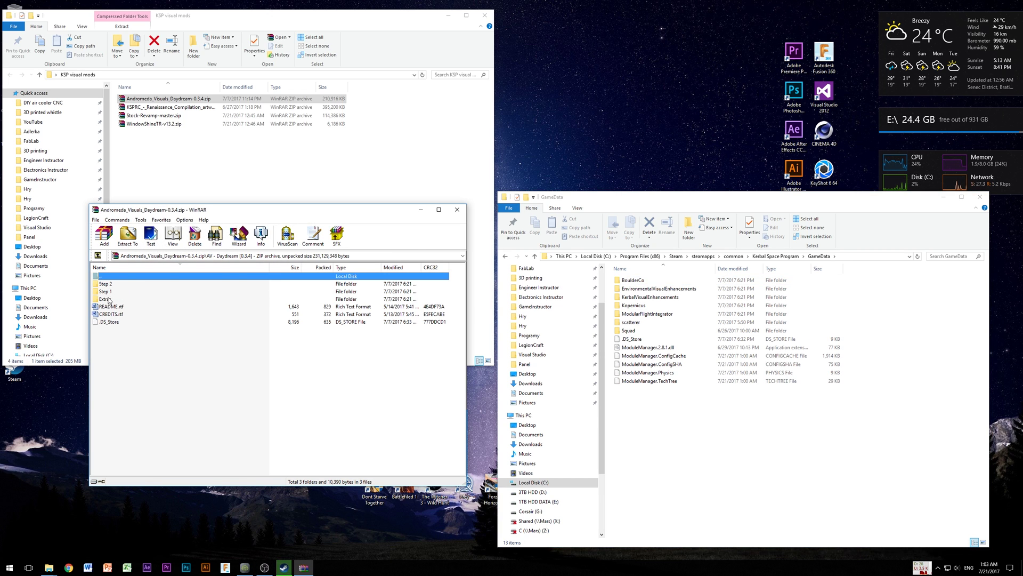
{"action": "double_click", "coordinate": [108, 299]}
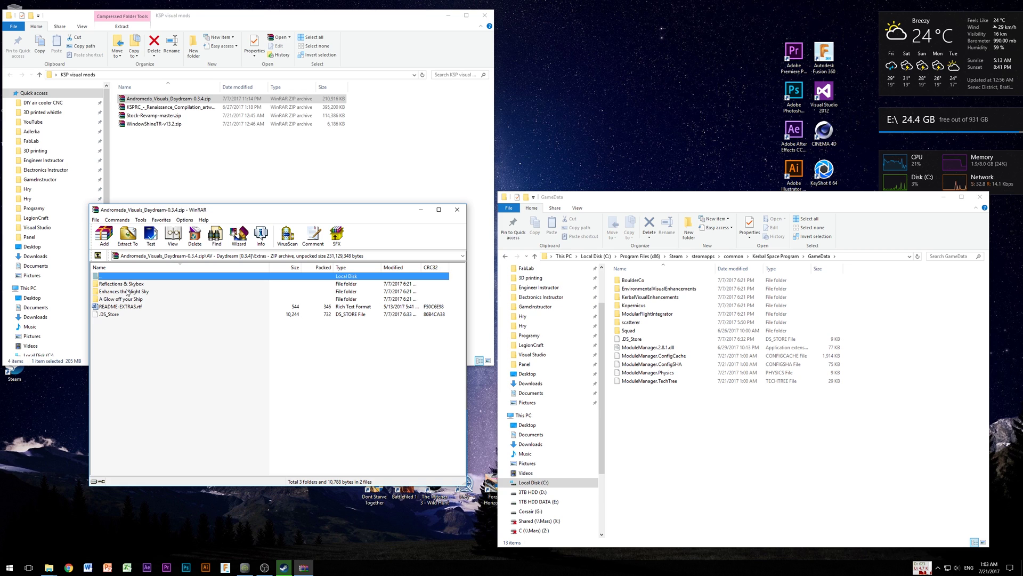
{"action": "double_click", "coordinate": [119, 285]}
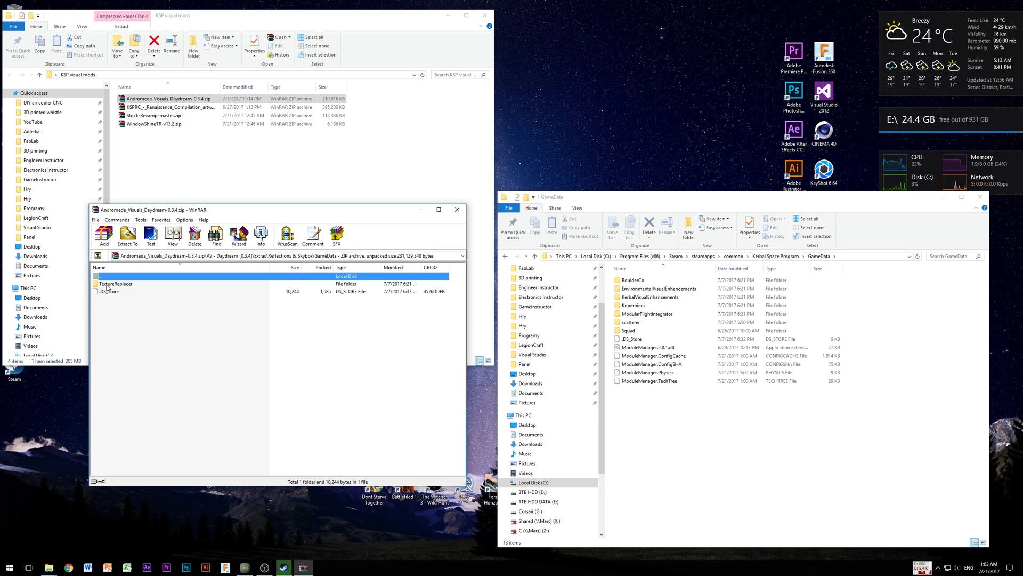
{"action": "key", "text": "ctrl+a"}
{"action": "left_click_drag", "start_coordinate": [704, 430], "coordinate": [704, 431]}
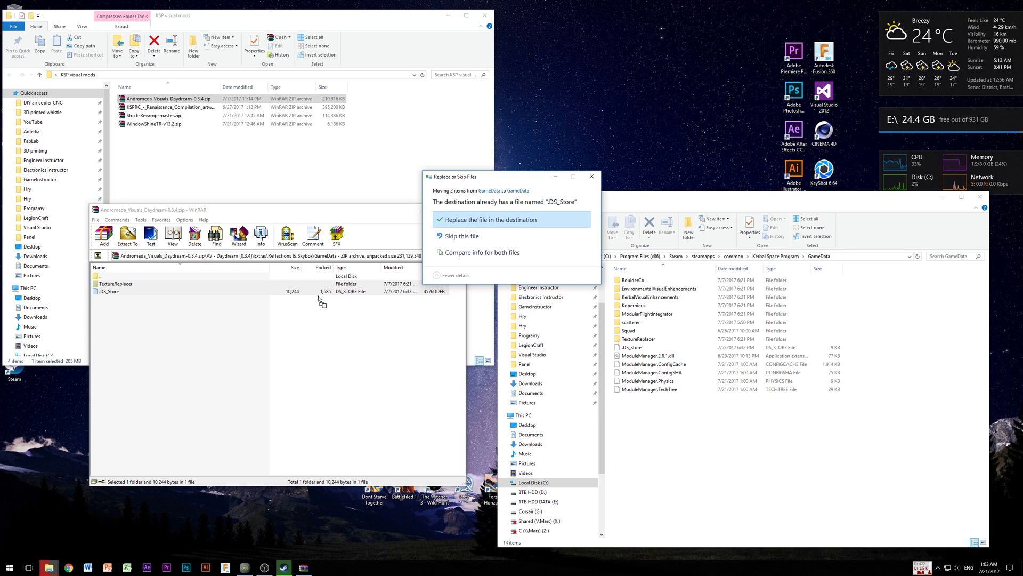
{"action": "left_click", "coordinate": [477, 219]}
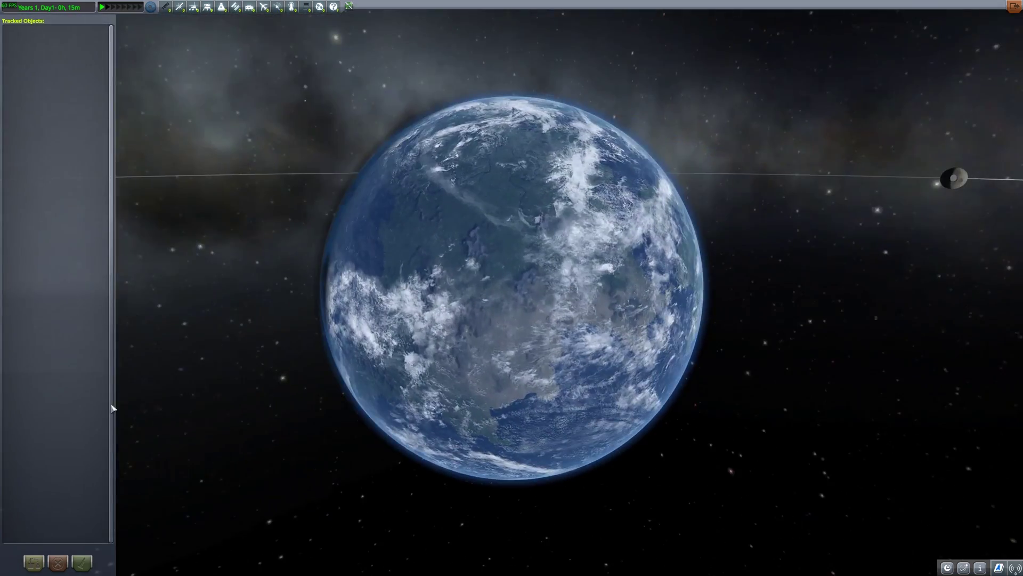
Examine the modded planets and moons in the game's tracking station, cycling the focus from Kerbin past Jool to Laythe.
{"action": "scroll", "coordinate": [462, 415], "scroll_direction": "up", "scroll_amount": 3}
{"action": "key", "text": "Tab"}
{"action": "scroll", "coordinate": [462, 416], "scroll_direction": "down", "scroll_amount": 5}
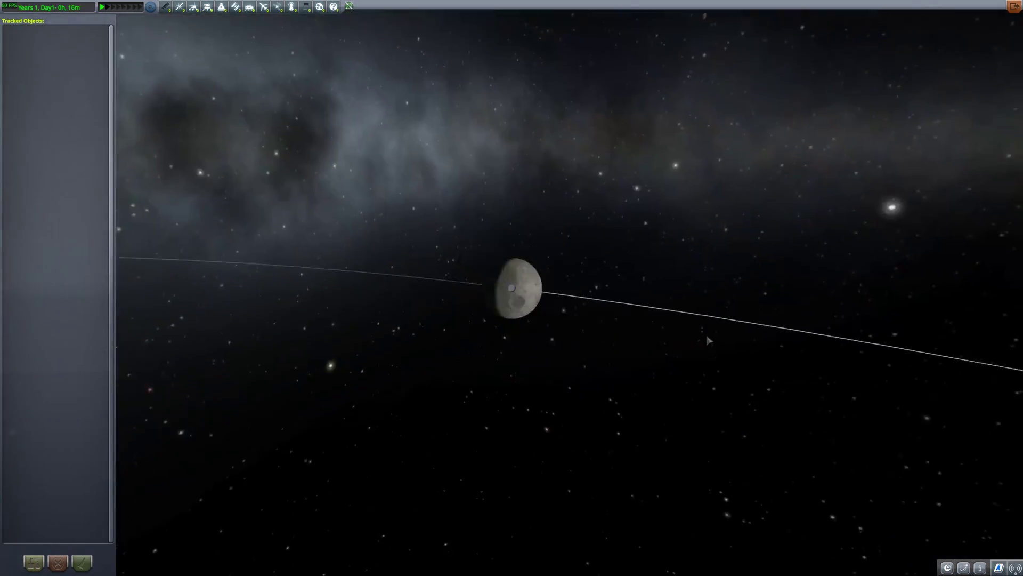
{"action": "key", "text": "Tab"}
{"action": "scroll", "coordinate": [415, 314], "scroll_direction": "down", "scroll_amount": 5}
{"action": "scroll", "coordinate": [415, 314], "scroll_direction": "down", "scroll_amount": 3}
{"action": "key", "text": "Tab"}
{"action": "key", "text": "Tab"}
{"action": "key", "text": "Tab"}
{"action": "key", "text": "Tab"}
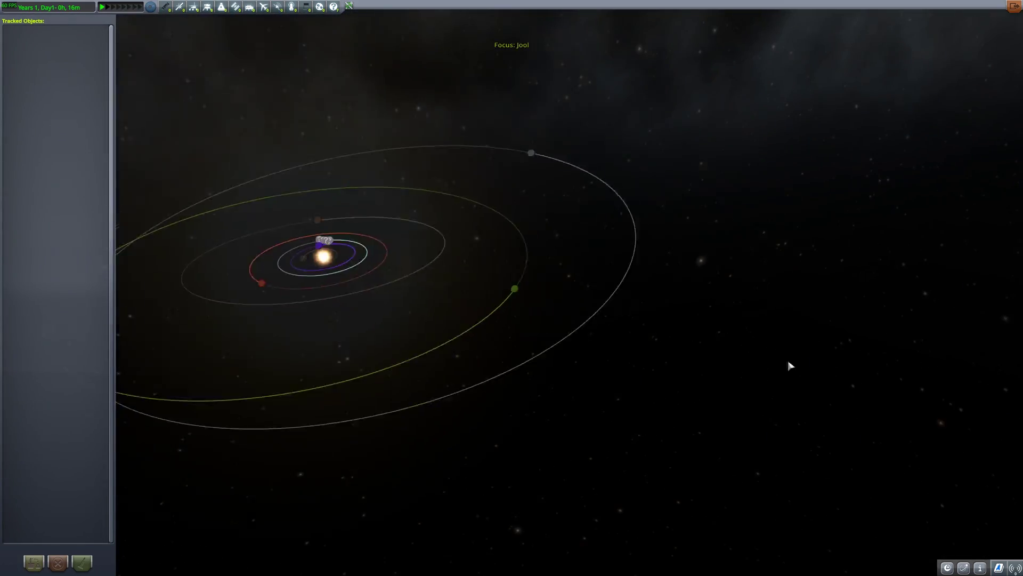
{"action": "key", "text": "Tab"}
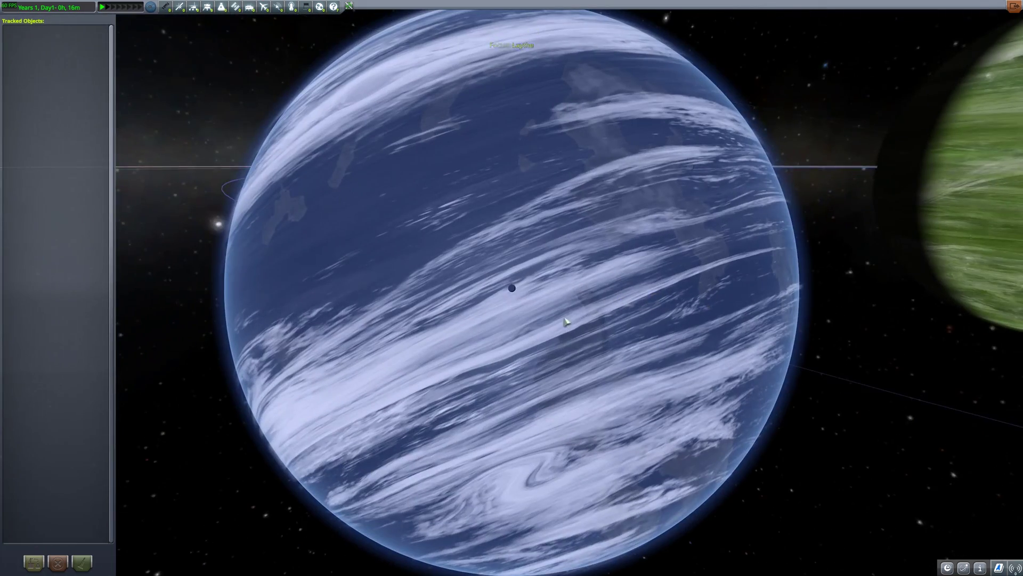
{"action": "scroll", "coordinate": [566, 321], "scroll_direction": "down", "scroll_amount": 2}
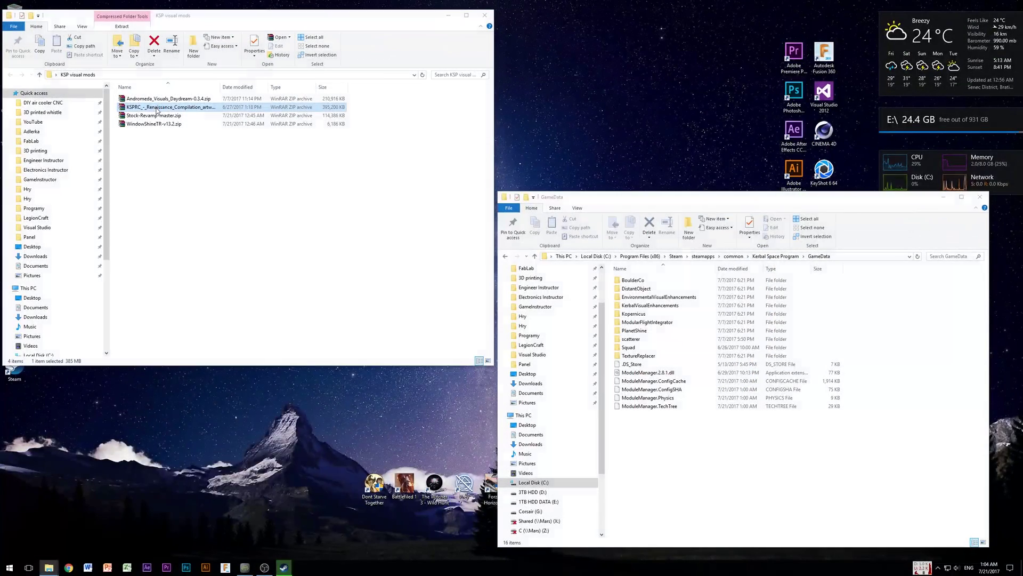
Extract all contents of the KSPRC Renaissance Compilation archive into the game's GameData folder, replacing the existing files.
{"action": "left_click_drag", "start_coordinate": [123, 371], "coordinate": [113, 301]}
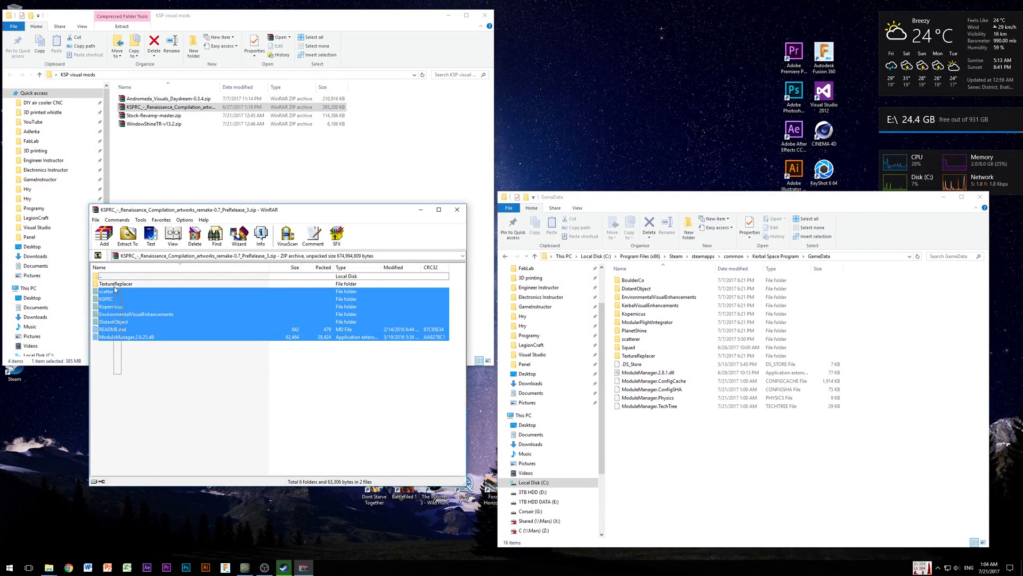
{"action": "left_click_drag", "start_coordinate": [690, 418], "coordinate": [713, 459]}
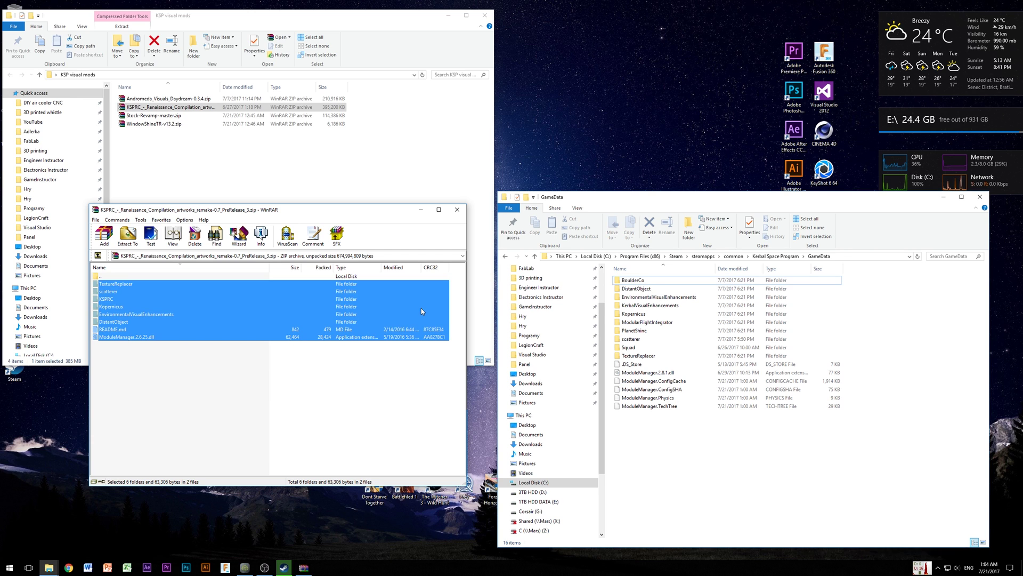
{"action": "left_click", "coordinate": [451, 220]}
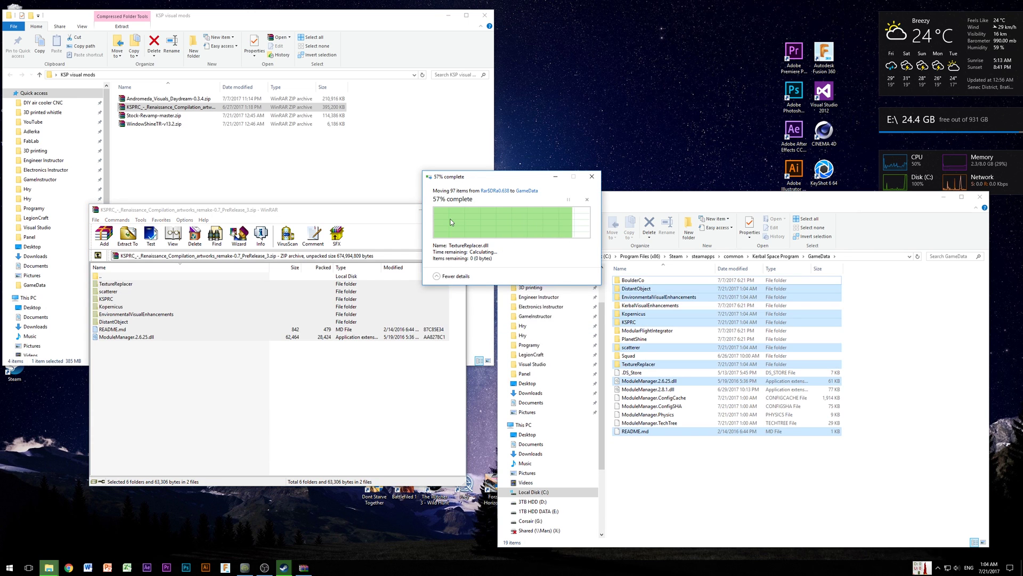
{"action": "left_click", "coordinate": [459, 214]}
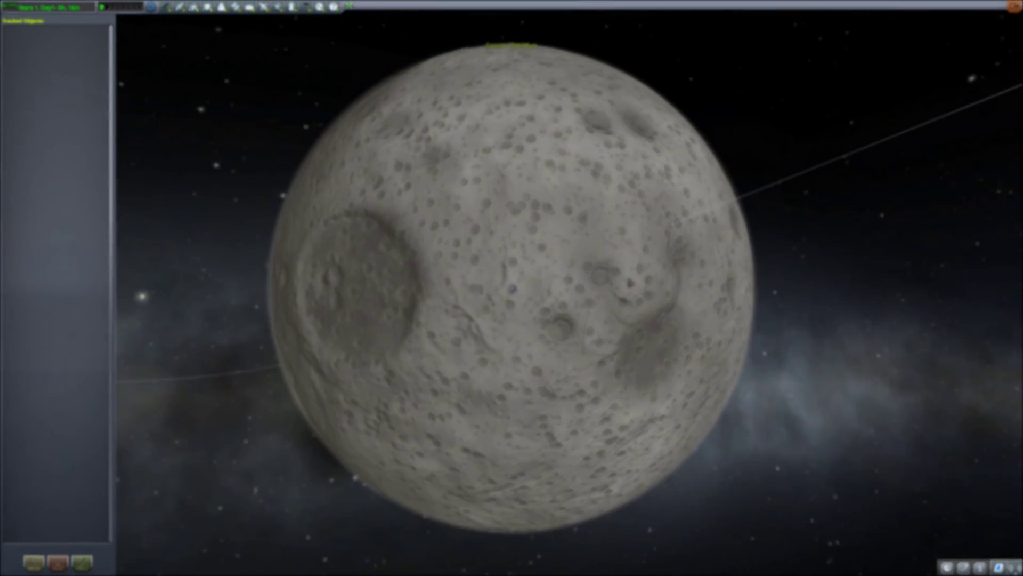
Inspect the Mun's ground textures in the tracking station and shift the focus to Minmus.
{"action": "scroll", "coordinate": [512, 288], "scroll_direction": "down", "scroll_amount": 5}
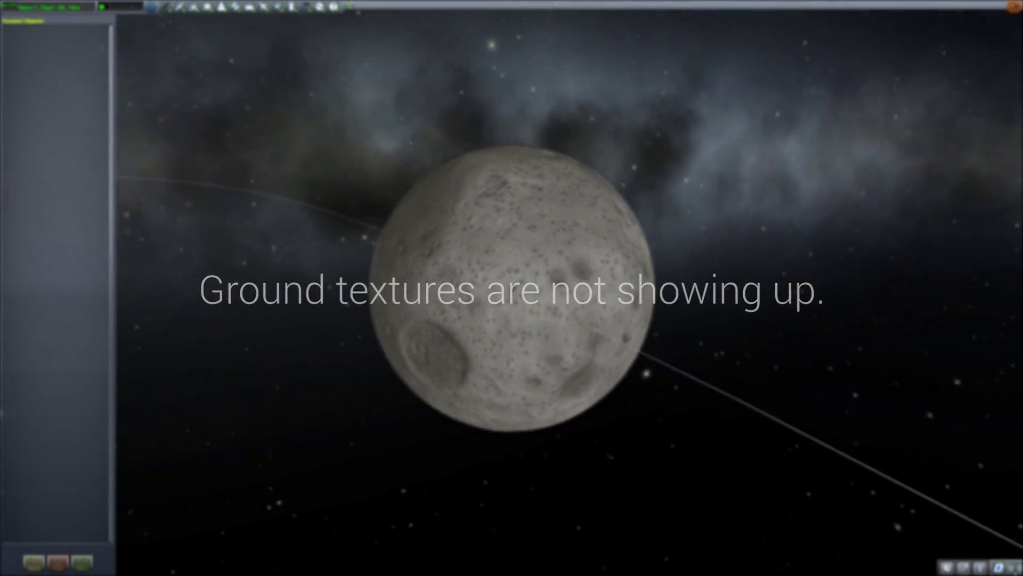
{"action": "scroll", "coordinate": [457, 247], "scroll_direction": "down", "scroll_amount": 10}
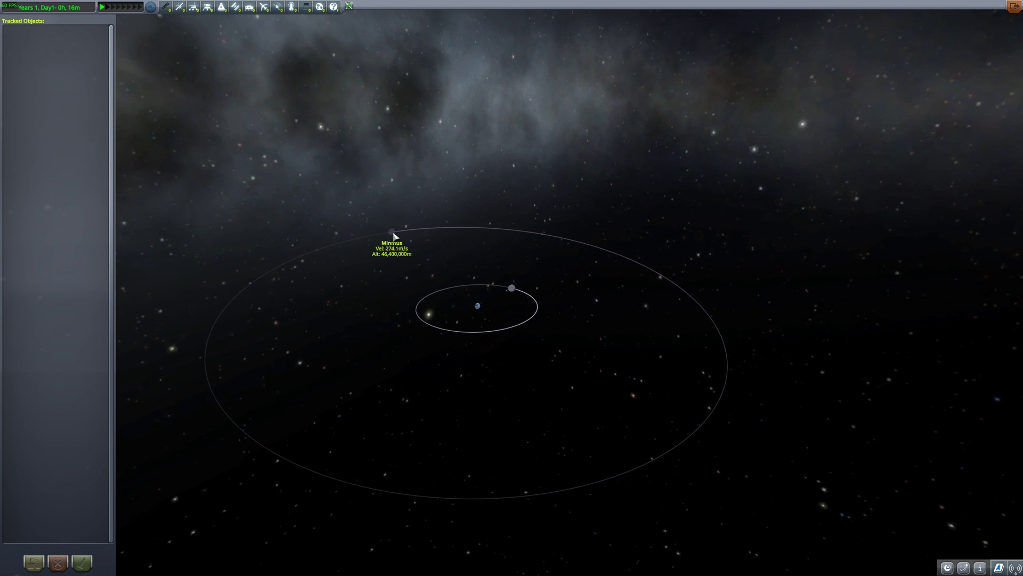
{"action": "double_click", "coordinate": [393, 235]}
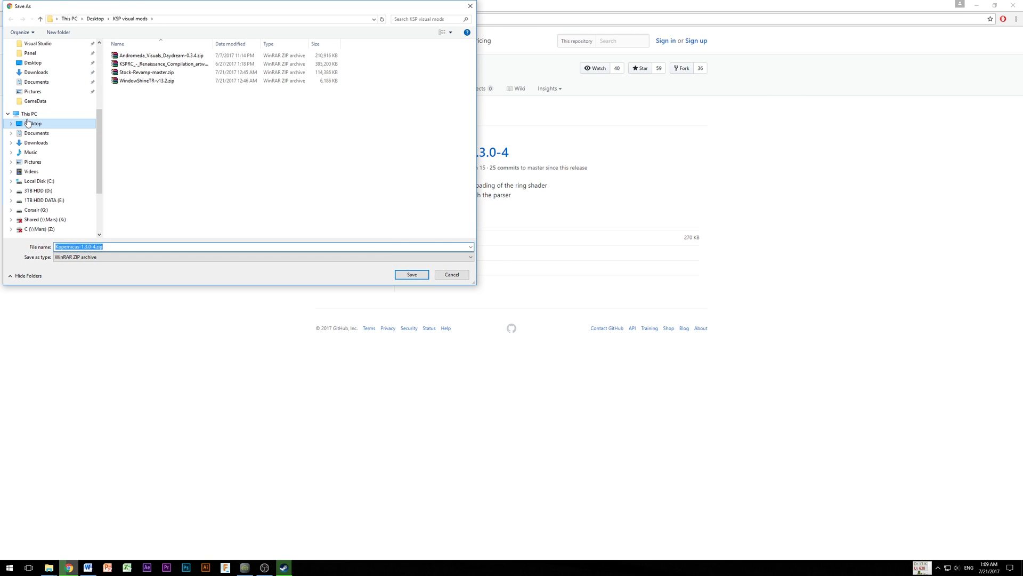
Save Kopernicus-1.3.0-4.zip to the KSP visual mods folder and extract its GameData contents into the game's GameData folder.
{"action": "left_click", "coordinate": [412, 274]}
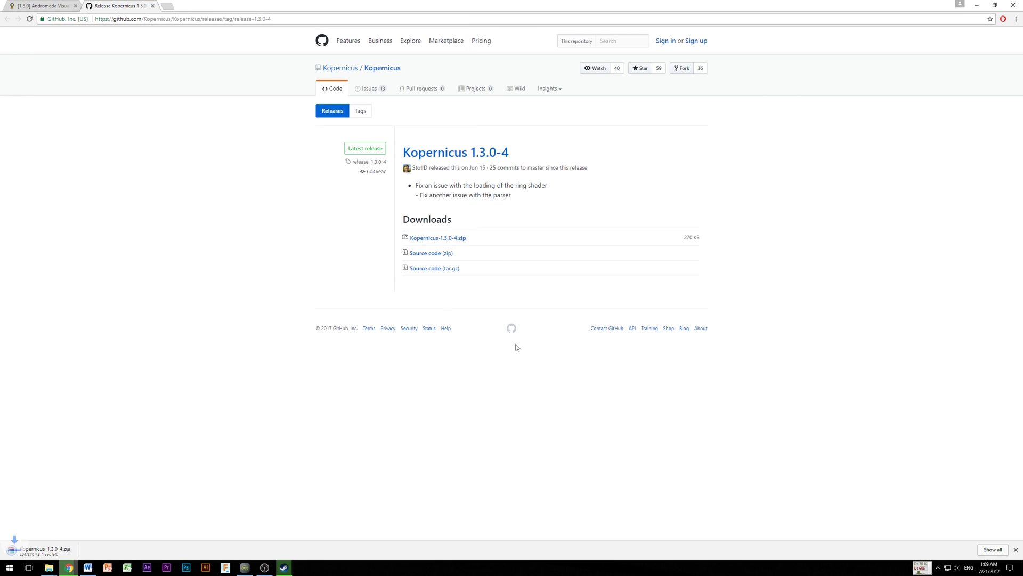
{"action": "left_click", "coordinate": [982, 4]}
{"action": "left_click_drag", "start_coordinate": [130, 358], "coordinate": [113, 288]}
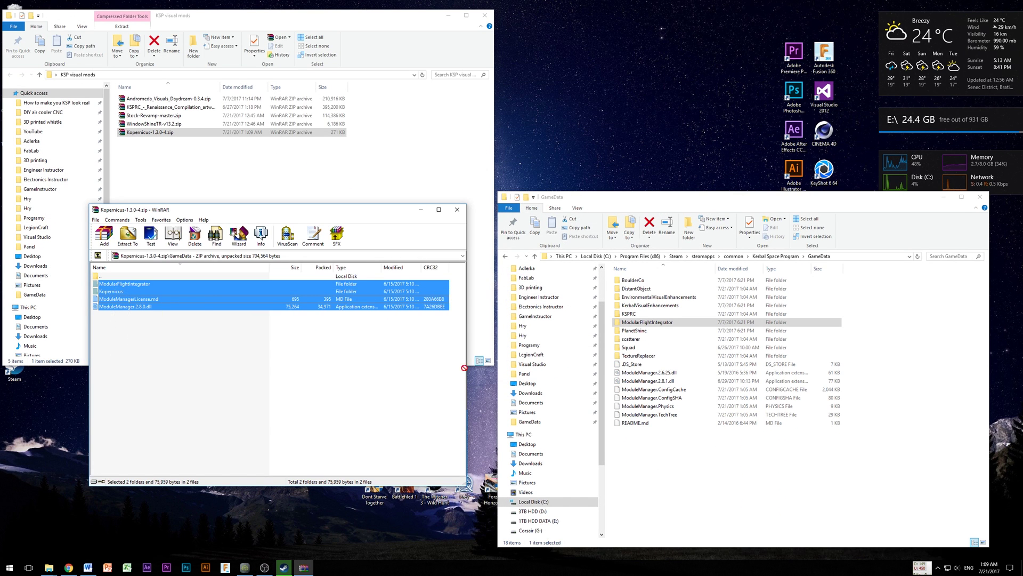
{"action": "left_click_drag", "start_coordinate": [464, 368], "coordinate": [698, 463]}
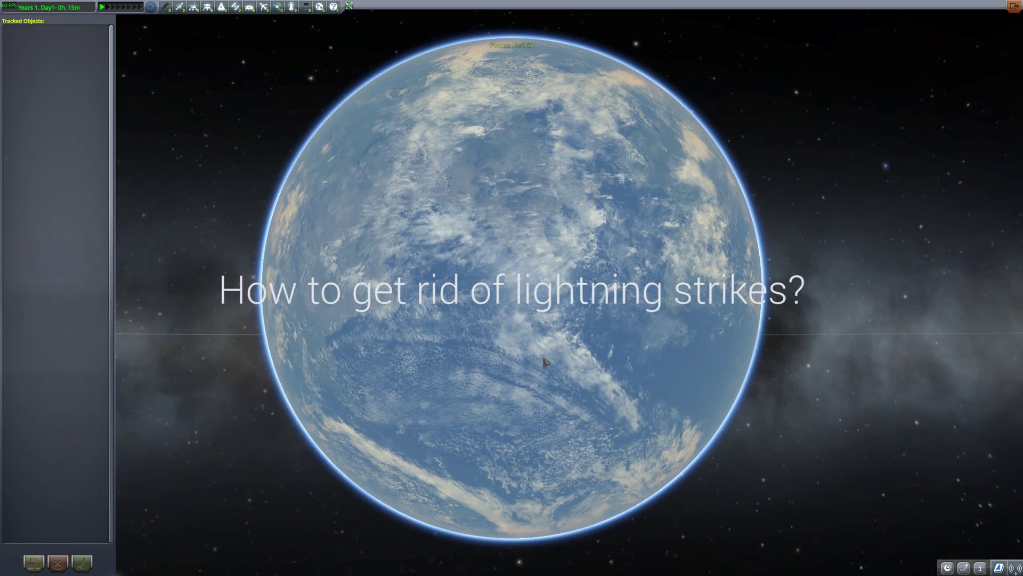
Delete 4 Astronomer's Lightning.cfg and 12 Astronomer's Surface Glow.cfg from the GameData/BoulderCo/Clouds folder.
{"action": "left_click_drag", "start_coordinate": [545, 361], "coordinate": [725, 426]}
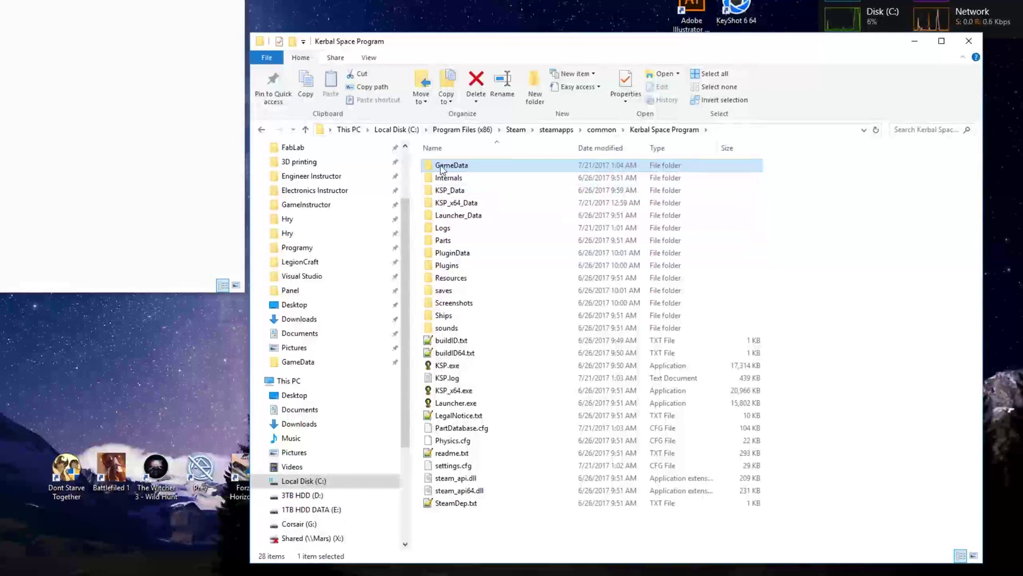
{"action": "double_click", "coordinate": [442, 166]}
{"action": "double_click", "coordinate": [442, 166]}
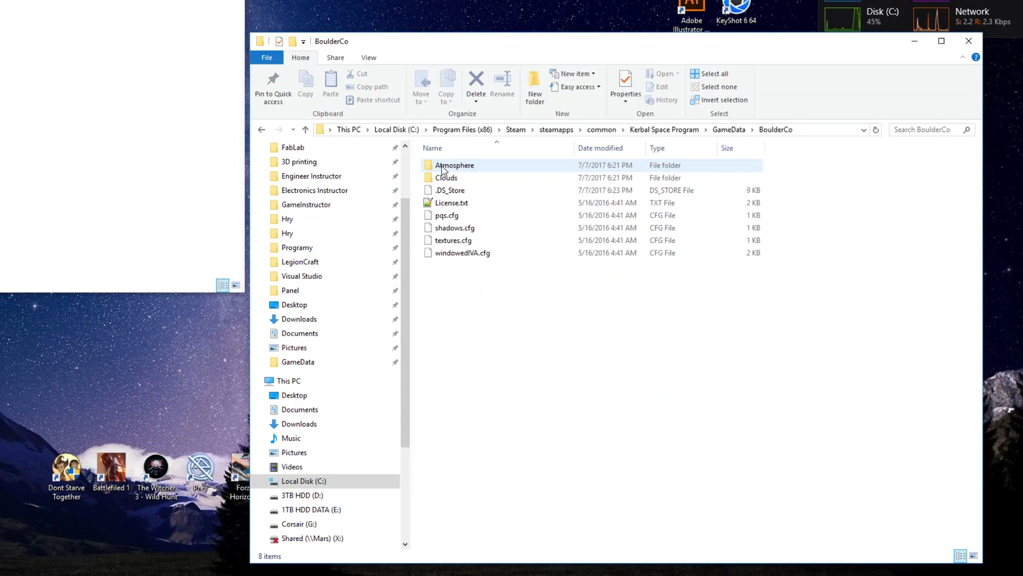
{"action": "double_click", "coordinate": [441, 179]}
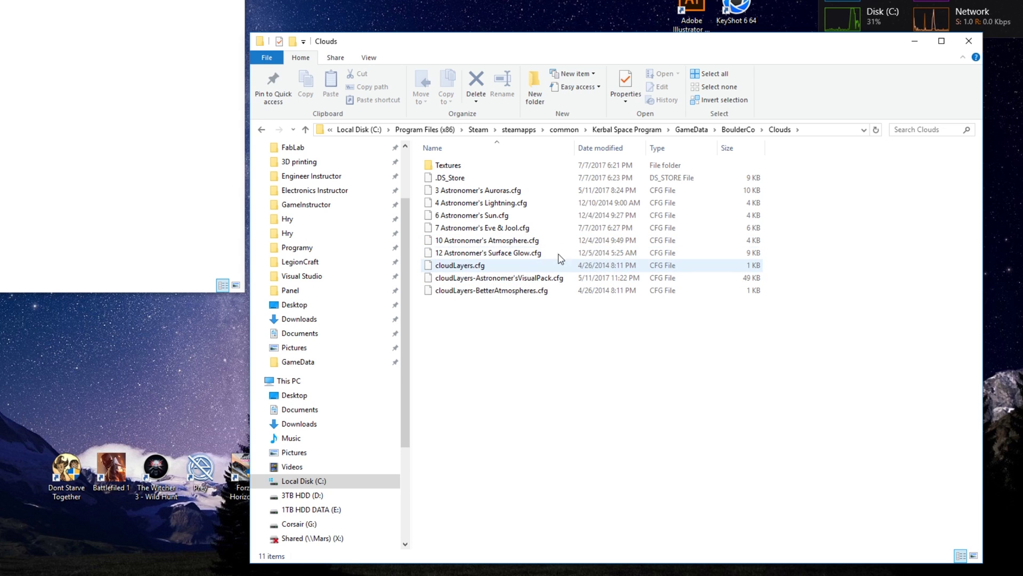
{"action": "key", "text": "Delete"}
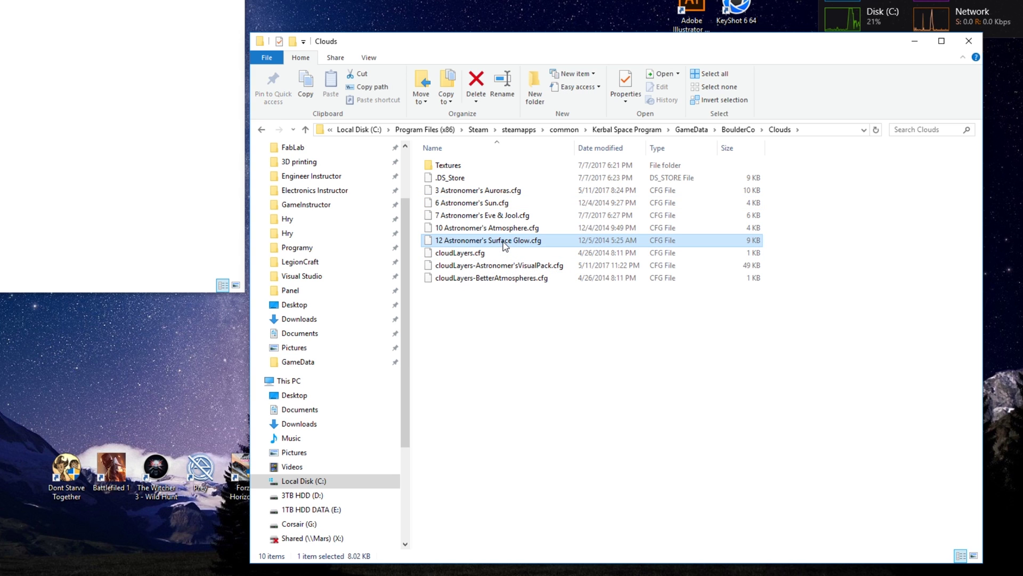
{"action": "key", "text": "Delete"}
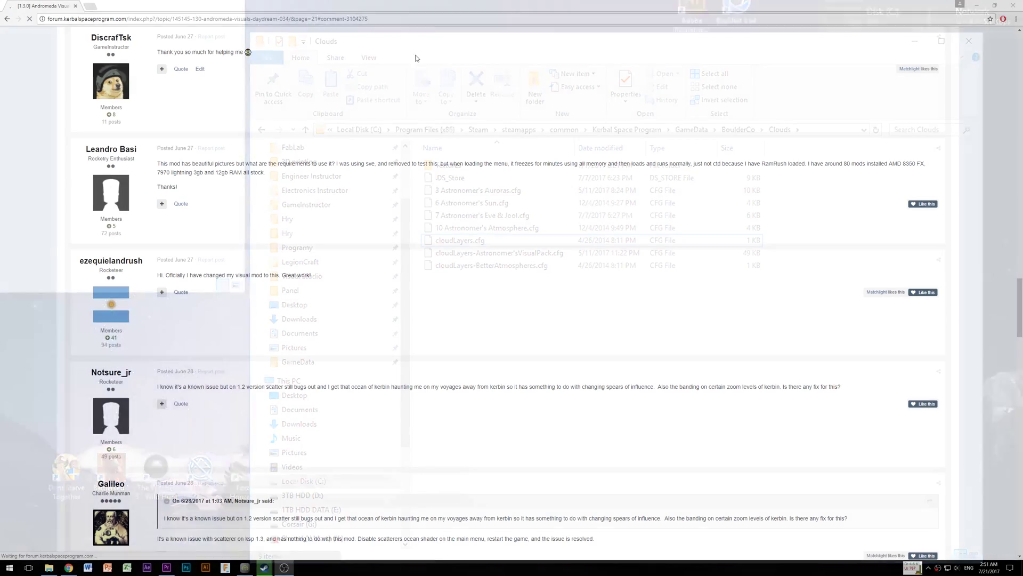
Read through the replies on page 21 of the Andromeda Visuals: Daydream forum topic for troubleshooting advice.
{"action": "scroll", "coordinate": [341, 188], "scroll_direction": "up", "scroll_amount": 15}
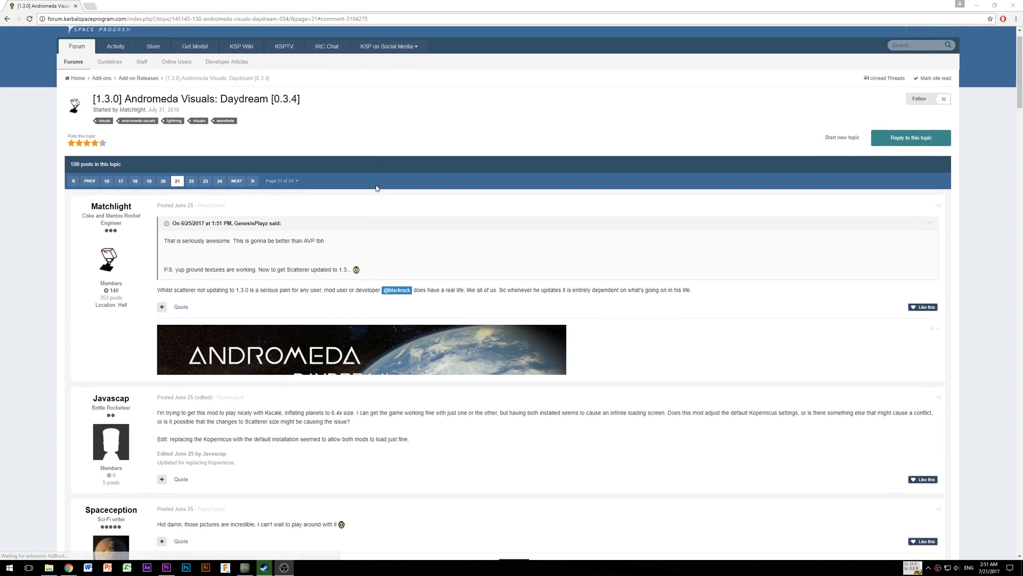
{"action": "scroll", "coordinate": [373, 197], "scroll_direction": "down", "scroll_amount": 15}
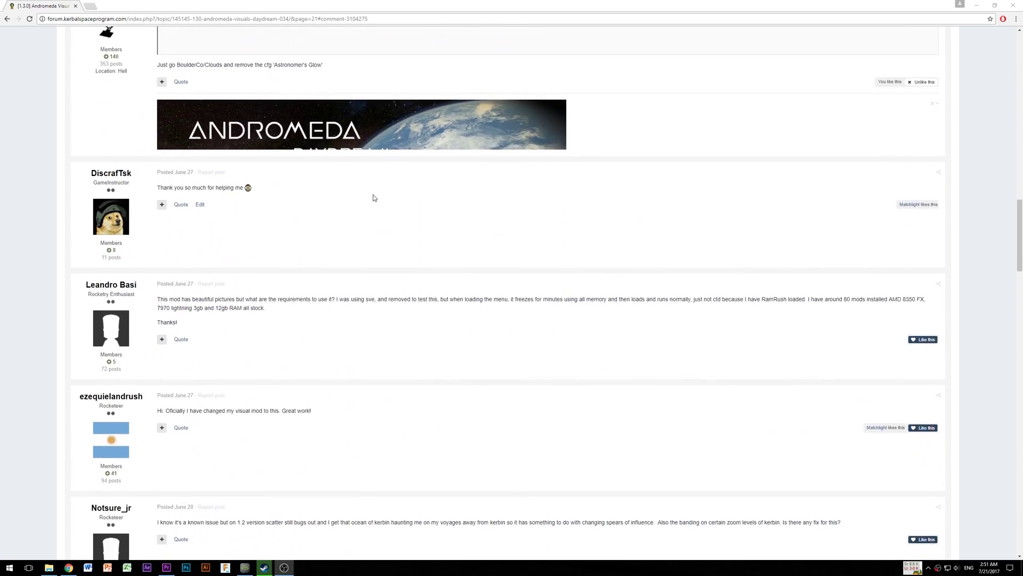
{"action": "scroll", "coordinate": [372, 198], "scroll_direction": "down", "scroll_amount": 15}
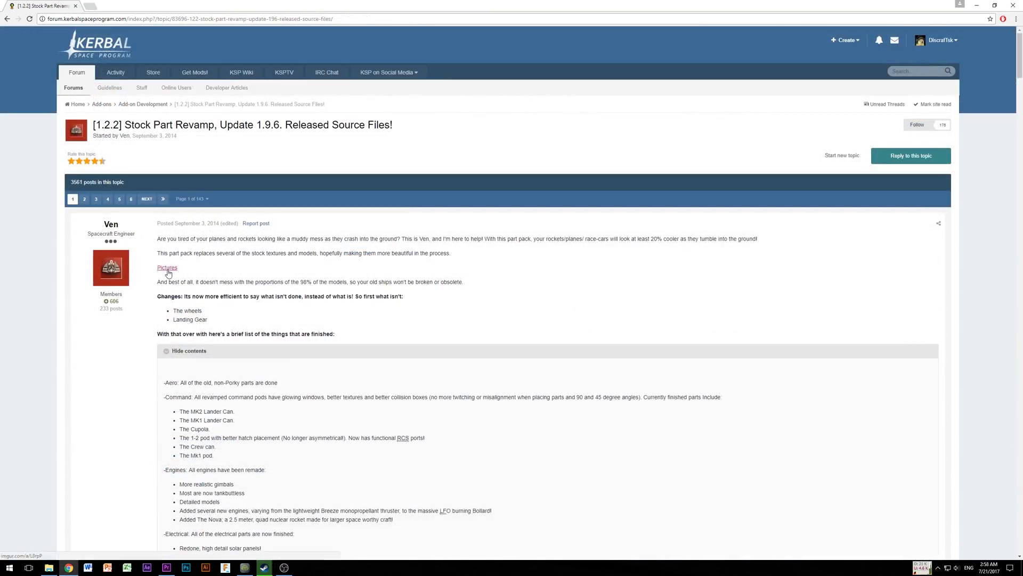
Review the Stock Part Revamp forum topic and browse its 1.9.6 picture album of remodelled parts.
{"action": "scroll", "coordinate": [249, 288], "scroll_direction": "down", "scroll_amount": 15}
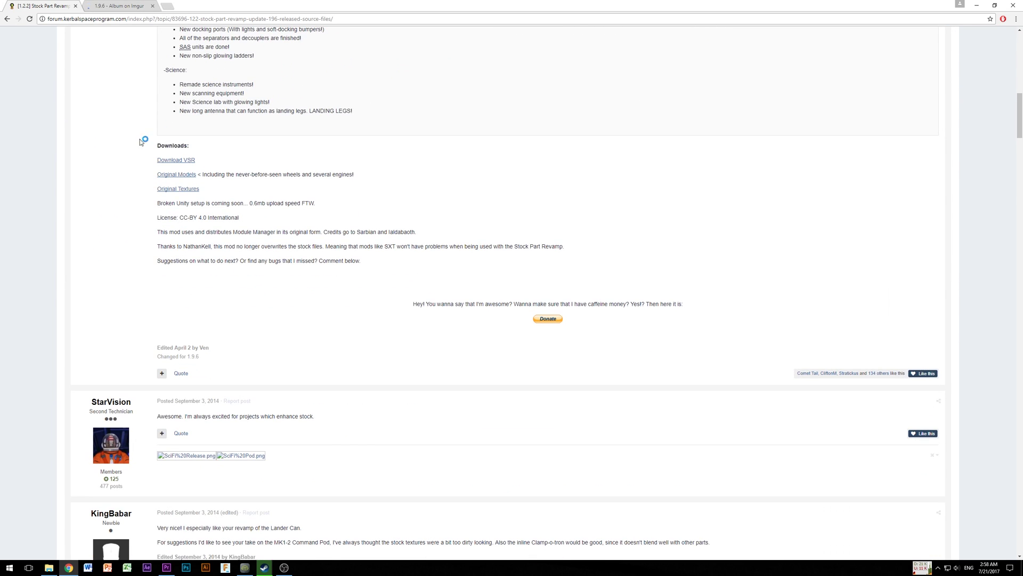
{"action": "left_click", "coordinate": [127, 3]}
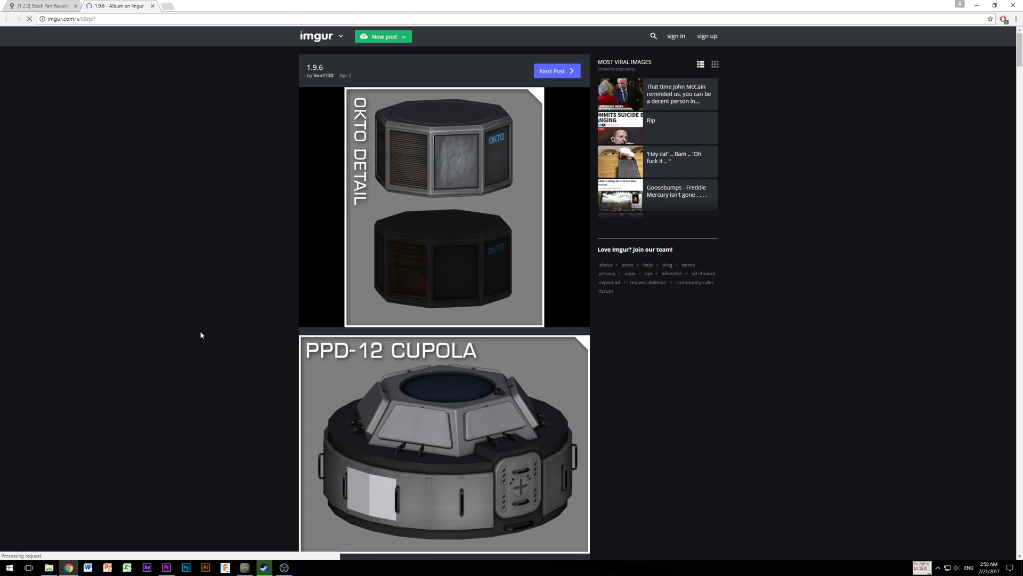
{"action": "scroll", "coordinate": [199, 335], "scroll_direction": "down", "scroll_amount": 15}
{"action": "scroll", "coordinate": [199, 339], "scroll_direction": "down", "scroll_amount": 20}
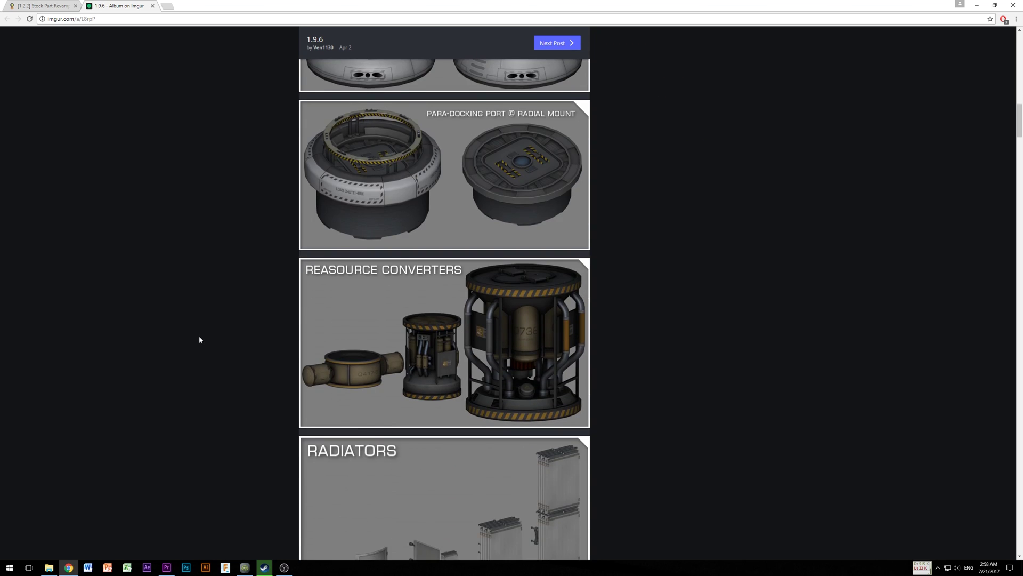
{"action": "scroll", "coordinate": [227, 296], "scroll_direction": "down", "scroll_amount": 20}
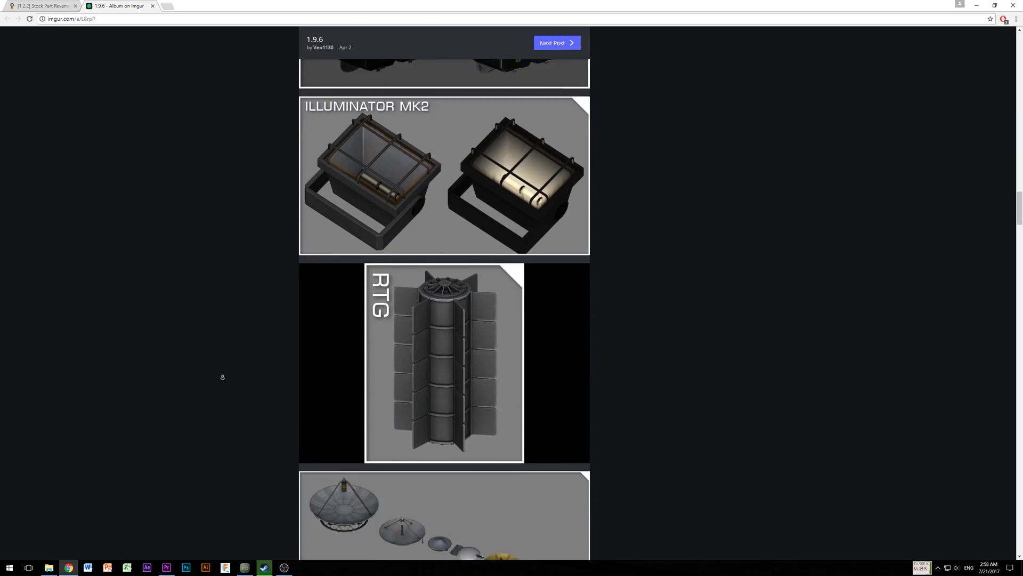
{"action": "scroll", "coordinate": [222, 394], "scroll_direction": "down", "scroll_amount": 10}
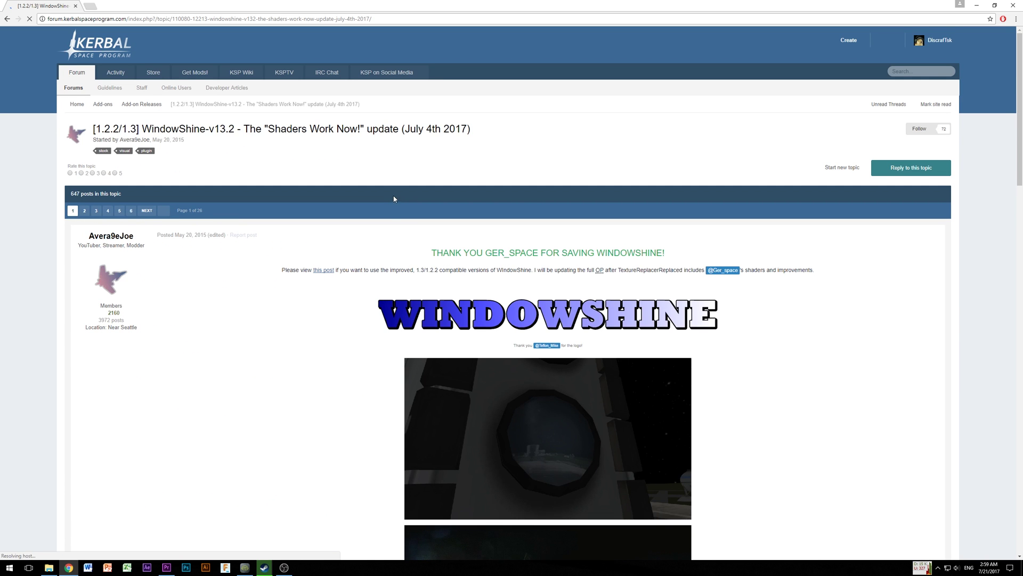
Review the WindowShine-v13.2 forum topic and browse the screenshots in its WindowShine-v10 album.
{"action": "scroll", "coordinate": [535, 343], "scroll_direction": "down", "scroll_amount": 5}
{"action": "scroll", "coordinate": [535, 341], "scroll_direction": "down", "scroll_amount": 1}
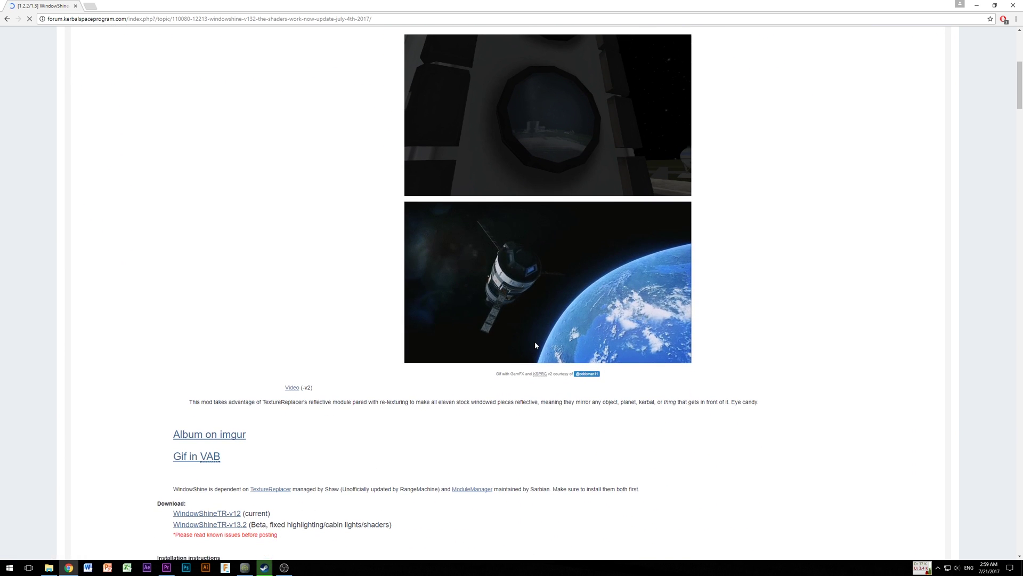
{"action": "scroll", "coordinate": [536, 341], "scroll_direction": "up", "scroll_amount": 2}
{"action": "scroll", "coordinate": [536, 343], "scroll_direction": "down", "scroll_amount": 4}
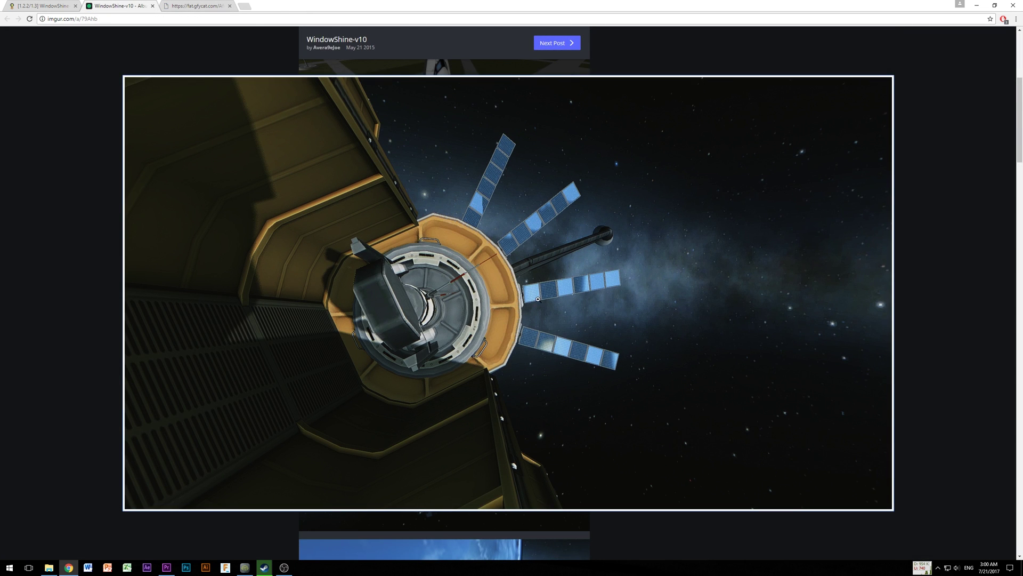
{"action": "scroll", "coordinate": [538, 299], "scroll_direction": "down", "scroll_amount": 10}
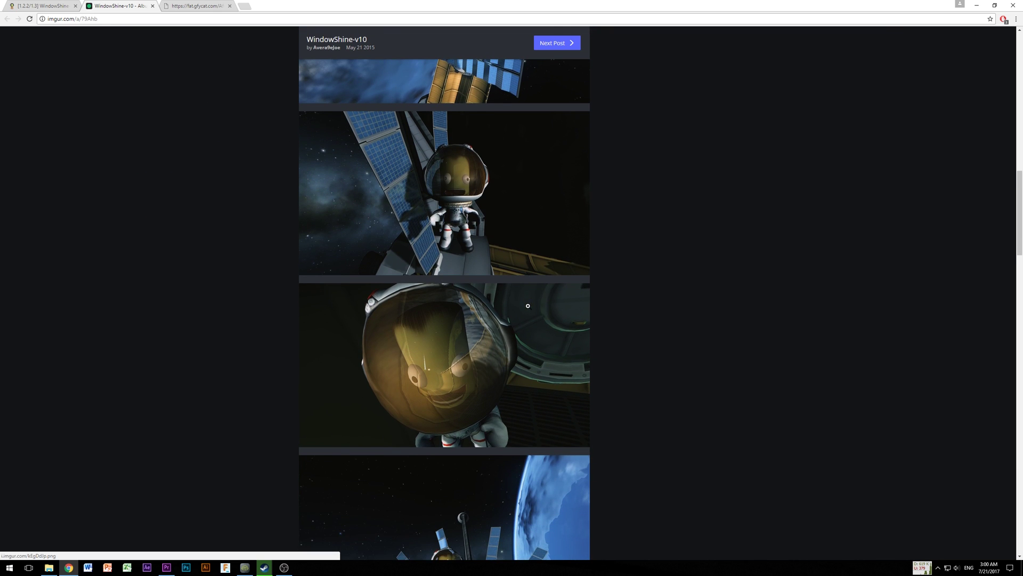
{"action": "scroll", "coordinate": [527, 305], "scroll_direction": "down", "scroll_amount": 2}
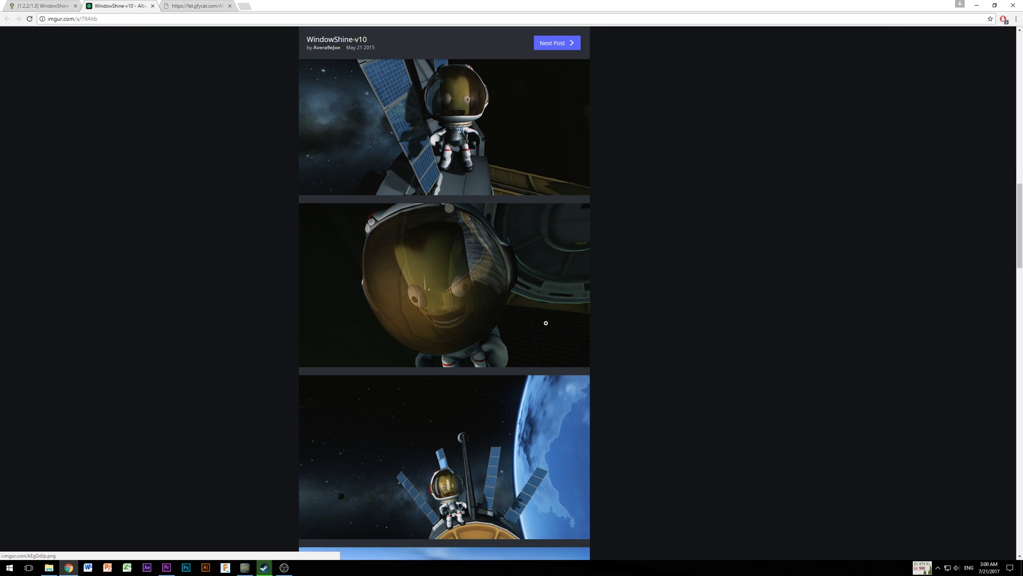
{"action": "left_click", "coordinate": [429, 316]}
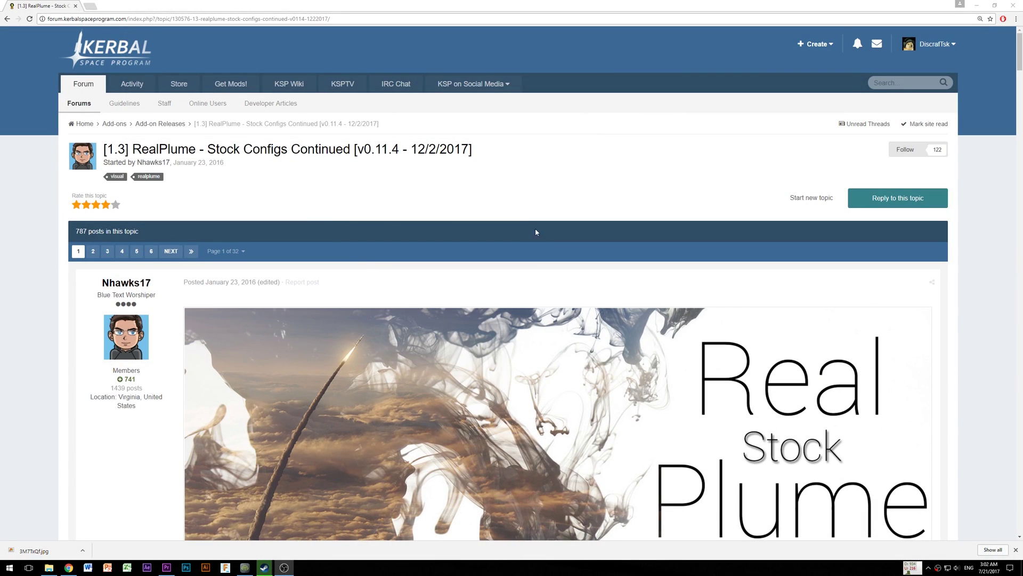
Look over the forum topics of the RealPlume - Stock Configs and RasterPropMonitor mods.
{"action": "scroll", "coordinate": [536, 232], "scroll_direction": "down", "scroll_amount": 7}
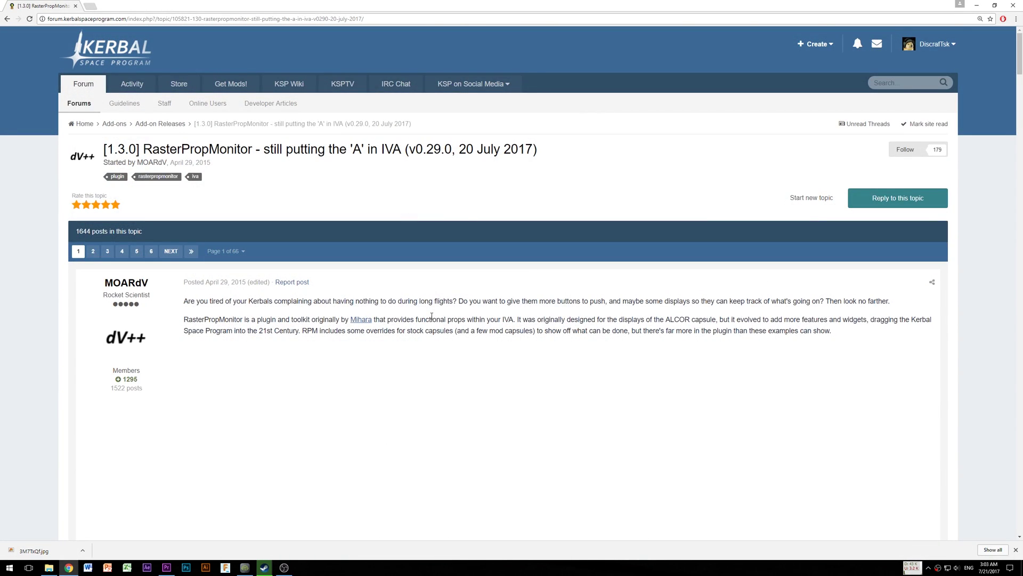
{"action": "scroll", "coordinate": [427, 323], "scroll_direction": "down", "scroll_amount": 1}
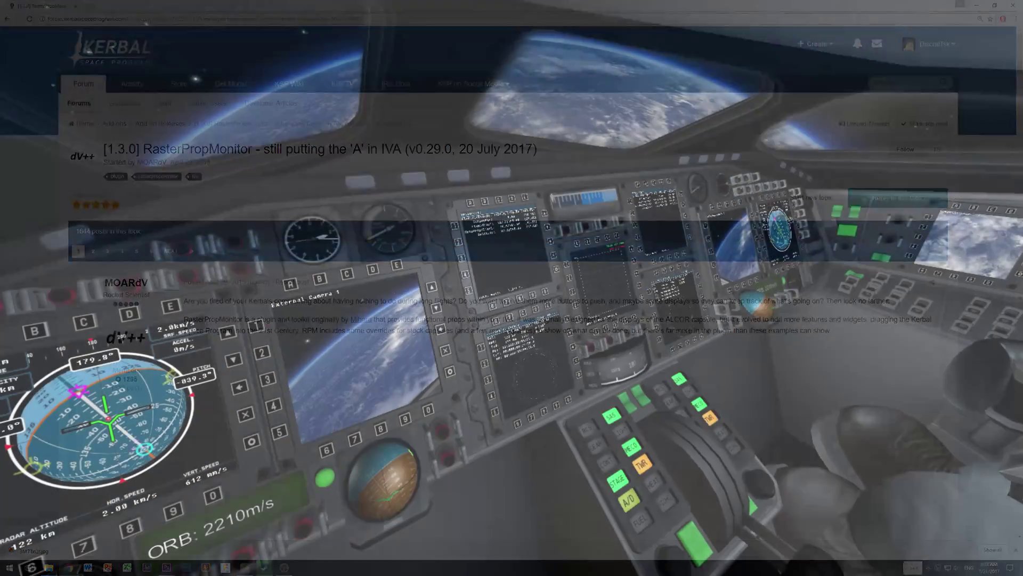